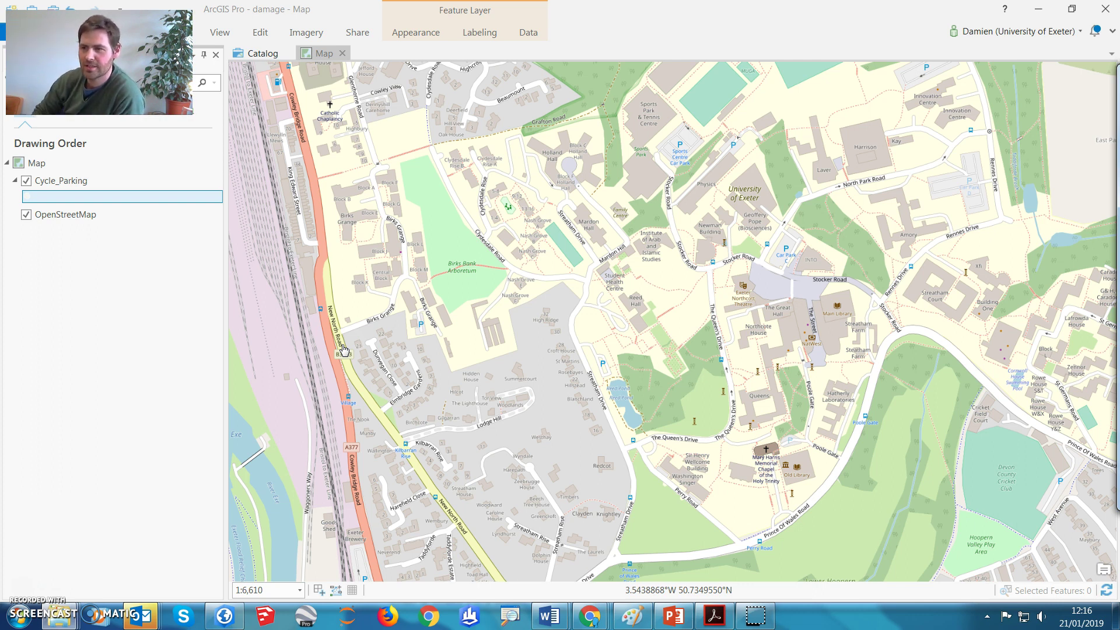
# - Drag the Explorer window showing the GEO3239 folder over the ArcGIS Pro map
pyautogui.moveTo(1119, 78); pyautogui.dragTo(430, 79)
# - Open Major_Towns_and_Cities_December_2015_Boundaries.csv from the GEO3239 folder in Excel
pyautogui.click(661, 249)
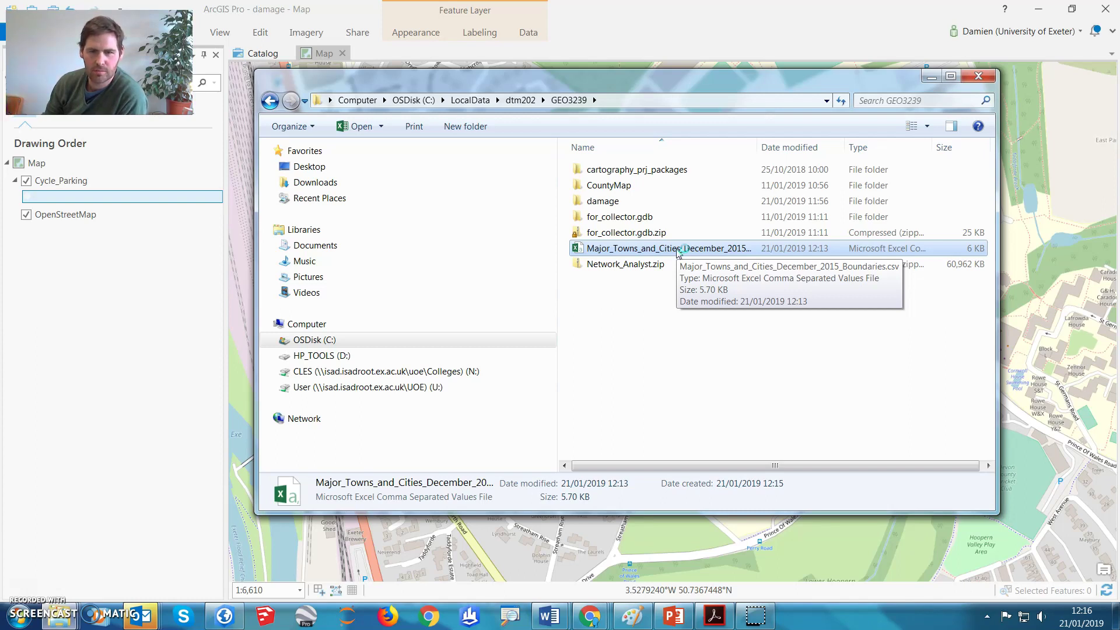
pyautogui.doubleClick(677, 248)
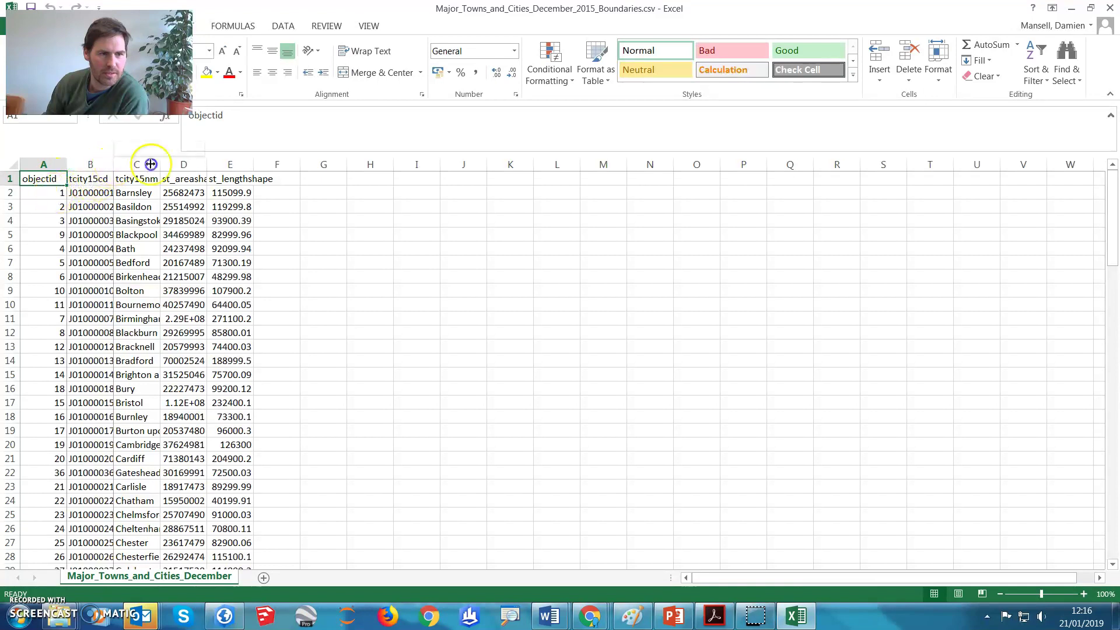
# - Widen columns B, C, D and E to fit the codes, city names, area and length values
pyautogui.moveTo(150, 164); pyautogui.dragTo(167, 164)
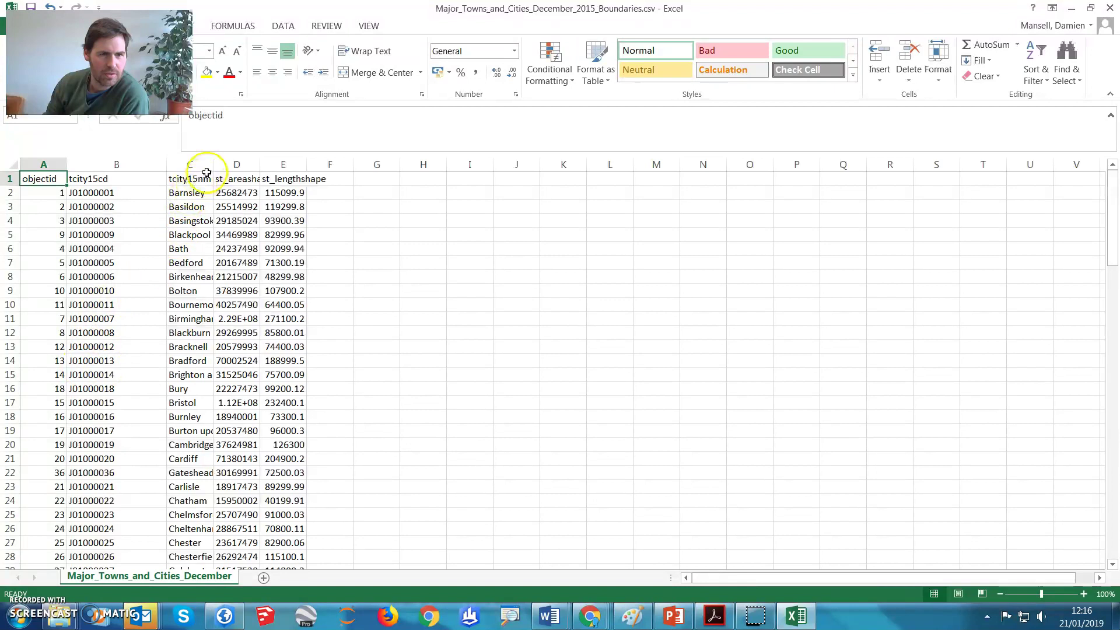
pyautogui.moveTo(214, 164); pyautogui.dragTo(249, 164)
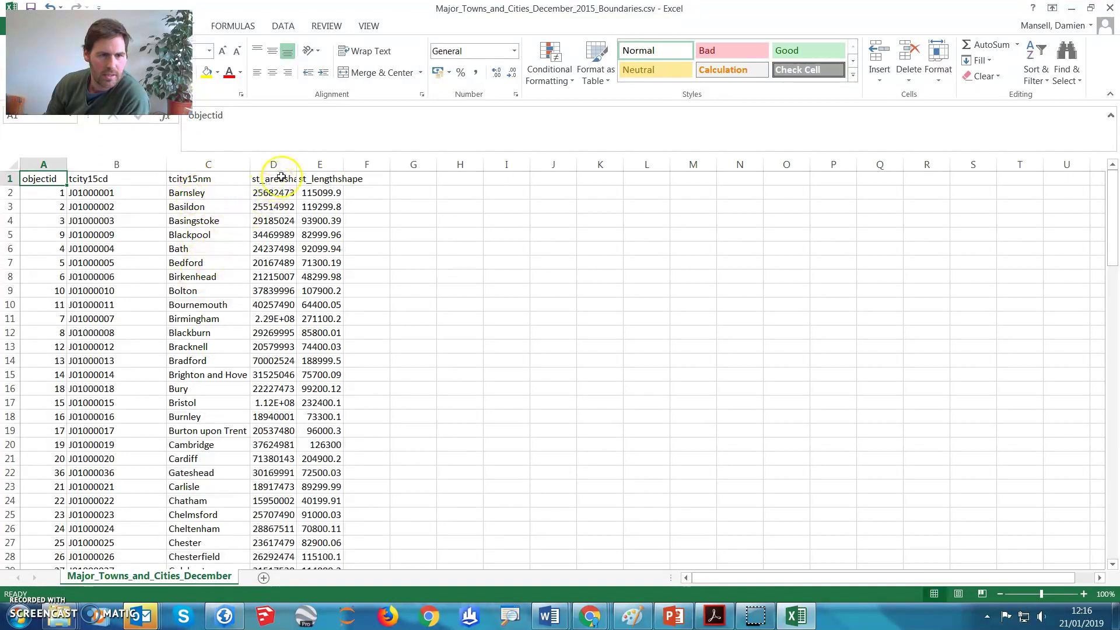
pyautogui.moveTo(294, 162); pyautogui.dragTo(358, 164)
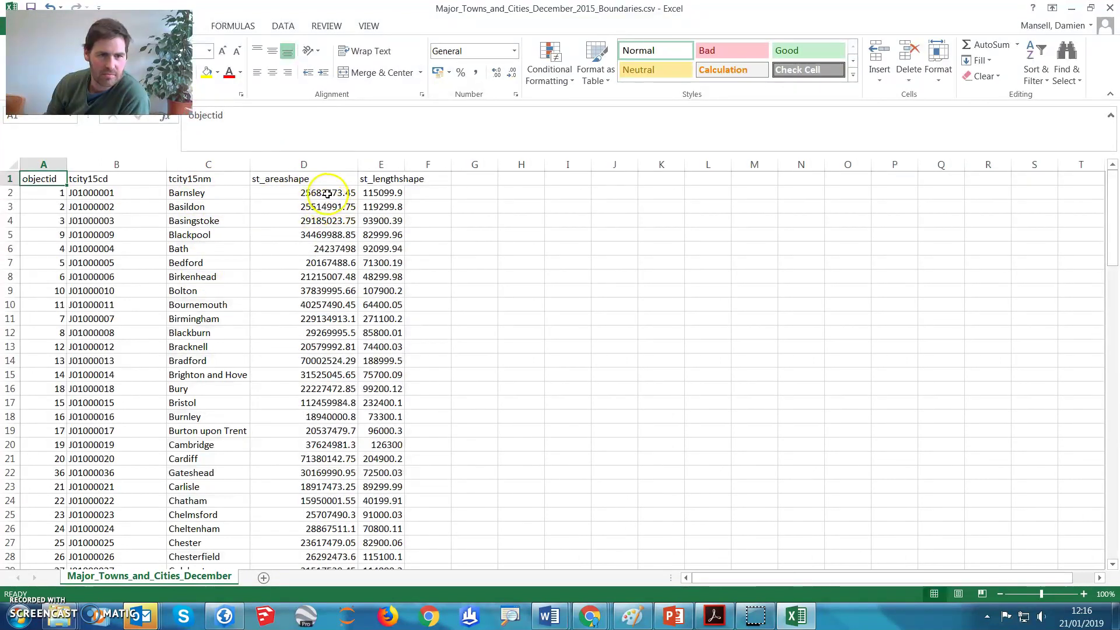
pyautogui.moveTo(405, 164); pyautogui.dragTo(442, 164)
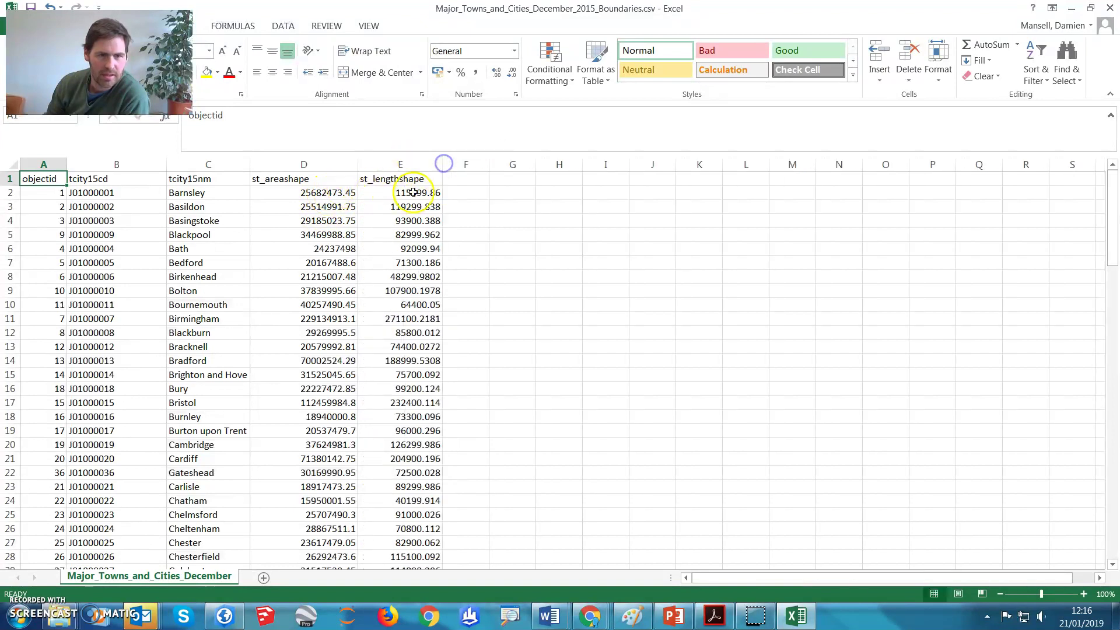
pyautogui.scroll(-9, 341, 338)
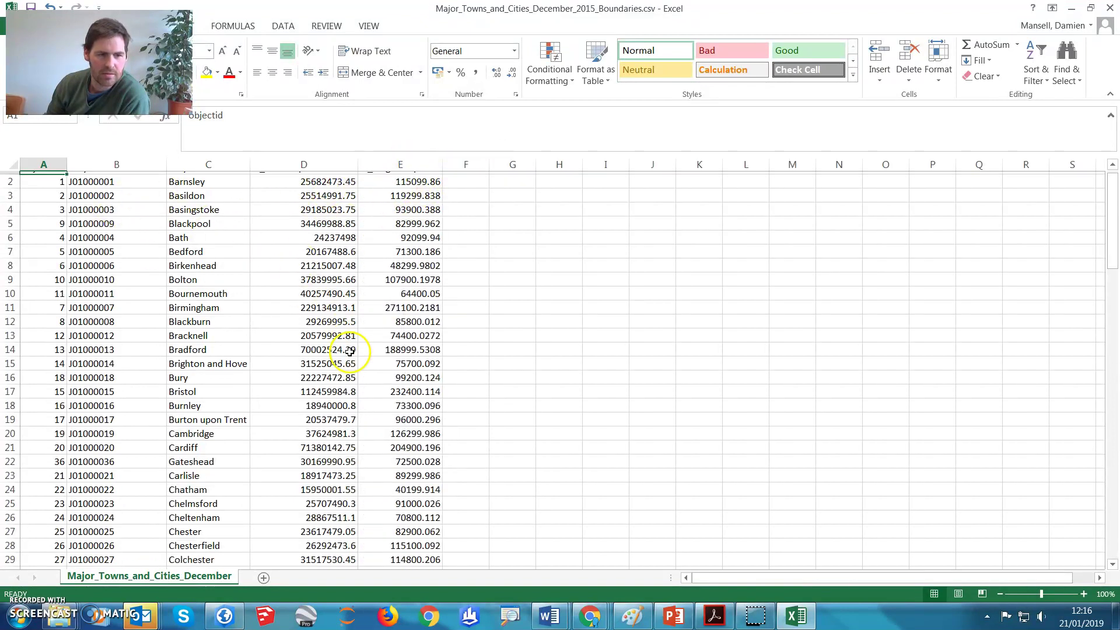
pyautogui.scroll(9, 349, 348)
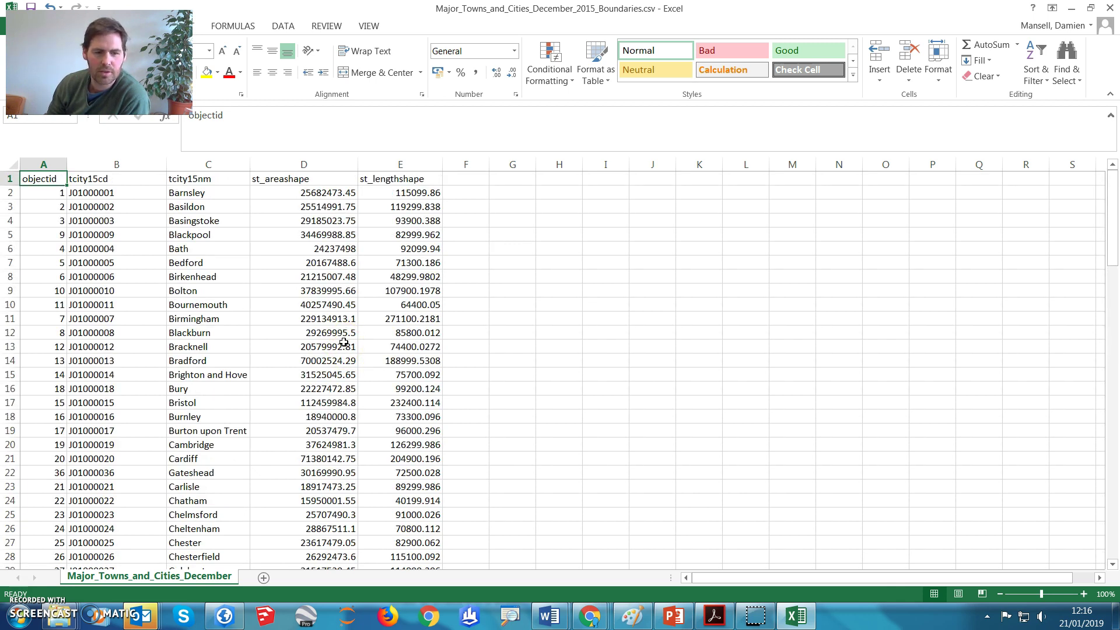
# - Select the town names in column C, ending on the Bolton cell
pyautogui.moveTo(195, 192); pyautogui.dragTo(201, 362)
pyautogui.click(201, 374)
pyautogui.click(216, 291)
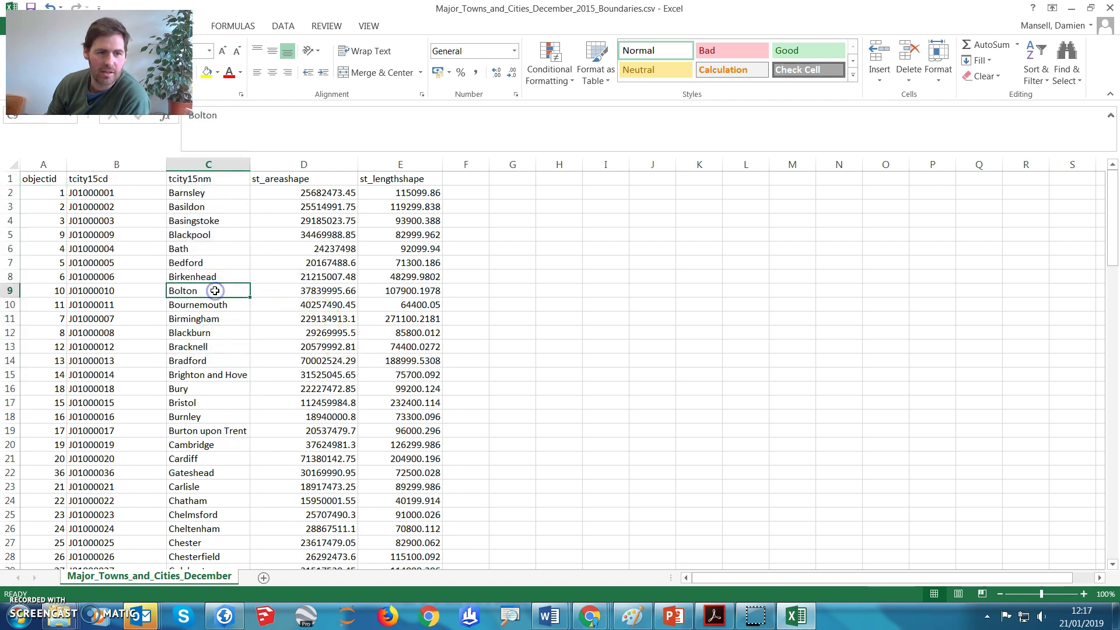
# - Cancel closing Excel and select the tcity15nm header cell C1
pyautogui.click(1110, 10)
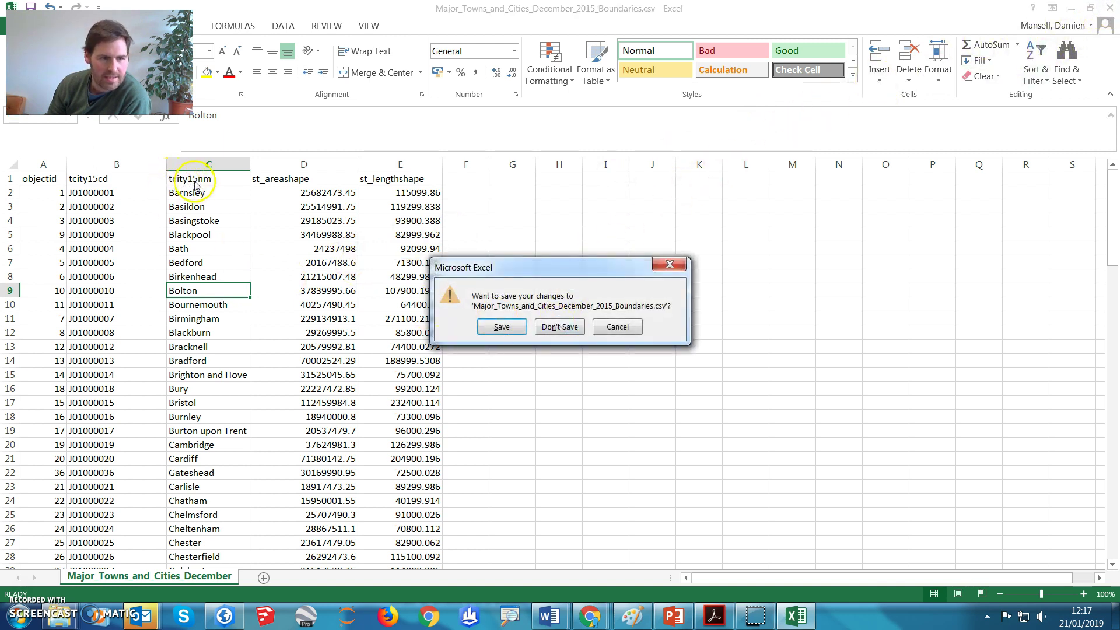
pyautogui.click(617, 326)
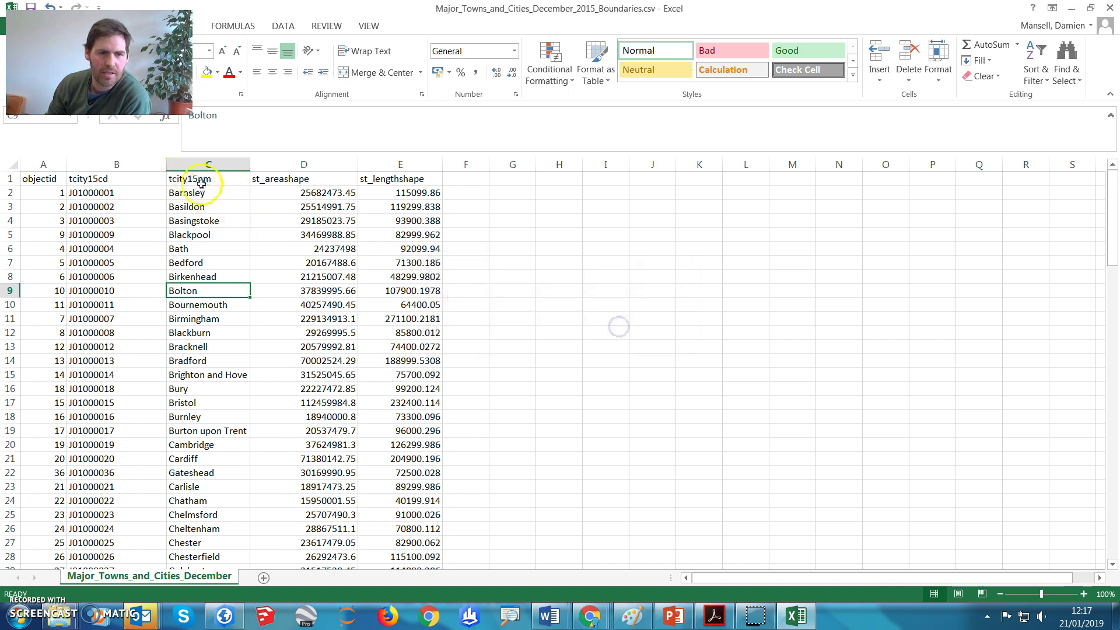
pyautogui.click(204, 178)
pyautogui.rightClick(204, 181)
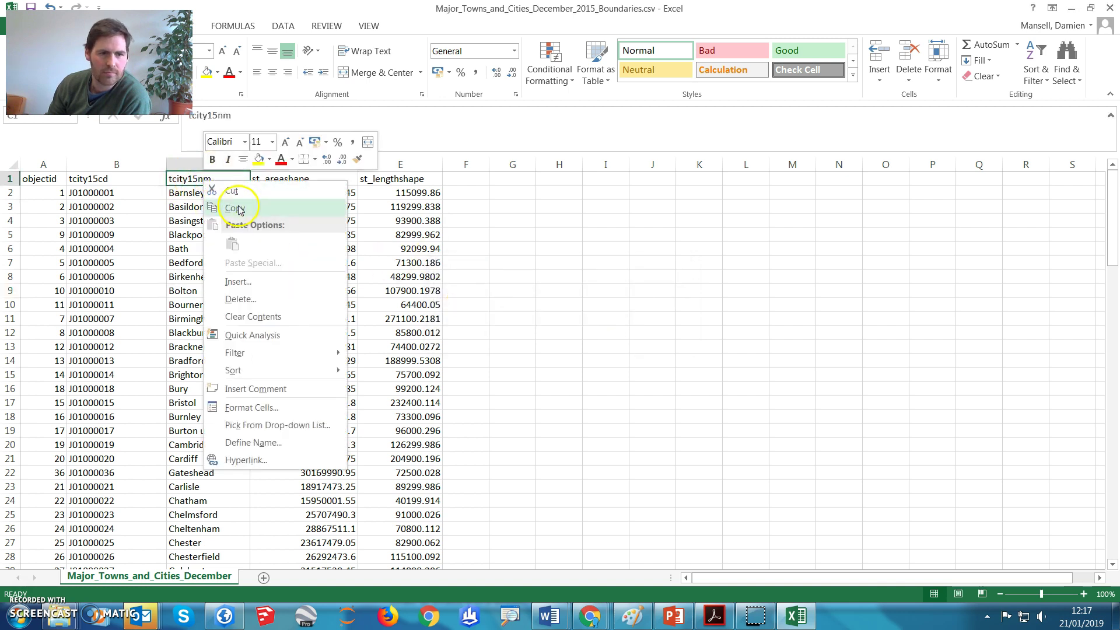
# - Copy the tcity15nm header text from the formula bar and close Excel without saving
pyautogui.click(235, 115)
pyautogui.doubleClick(209, 115)
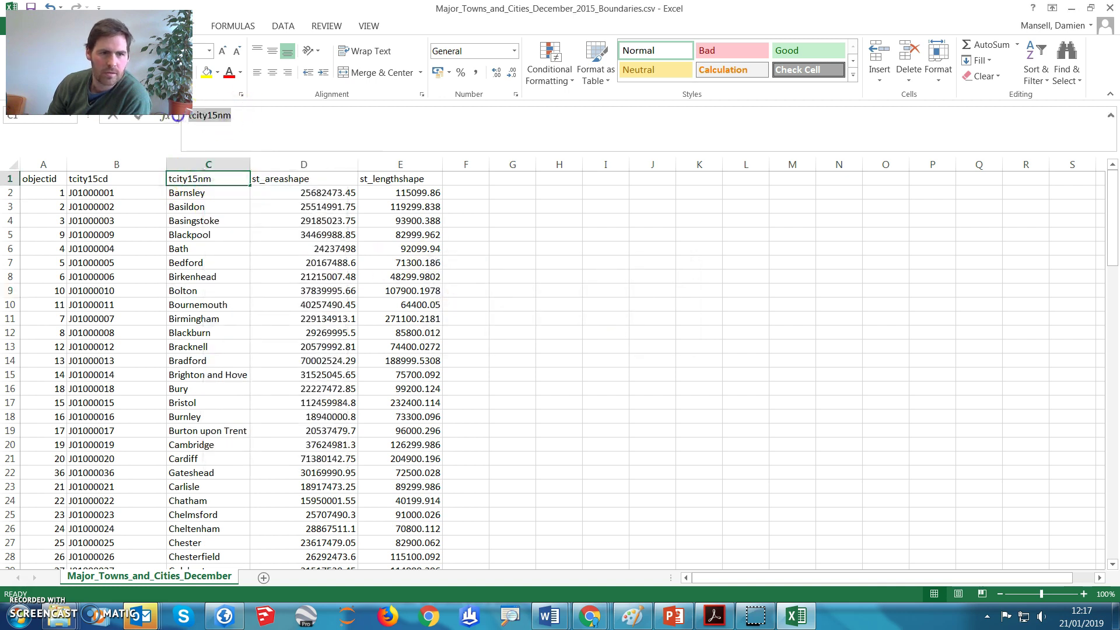
pyautogui.rightClick(209, 119)
pyautogui.click(237, 145)
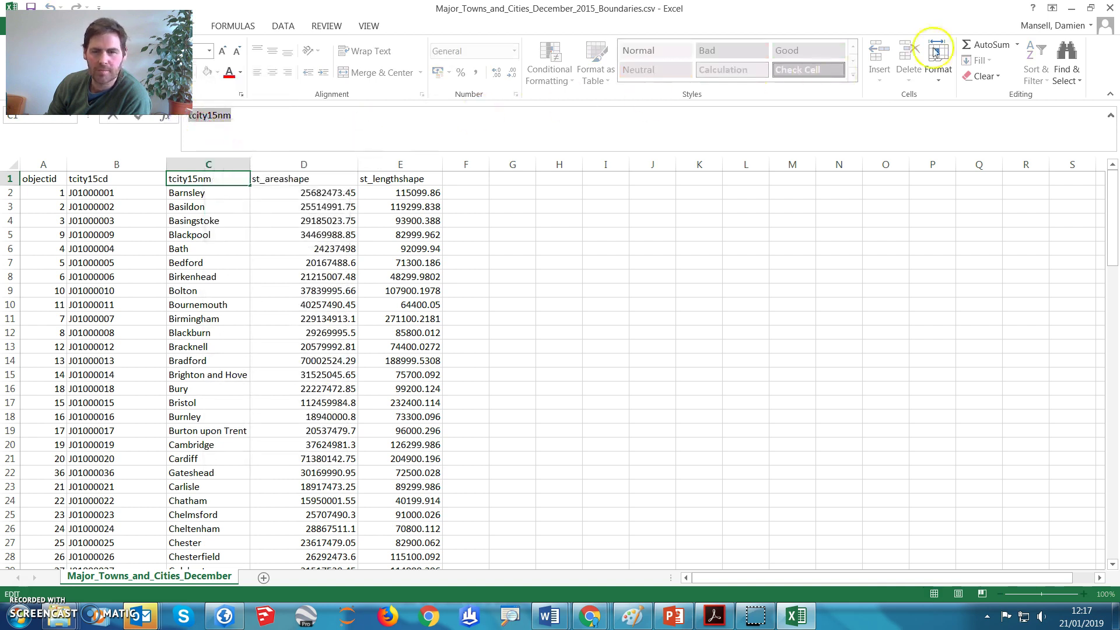
pyautogui.click(1108, 10)
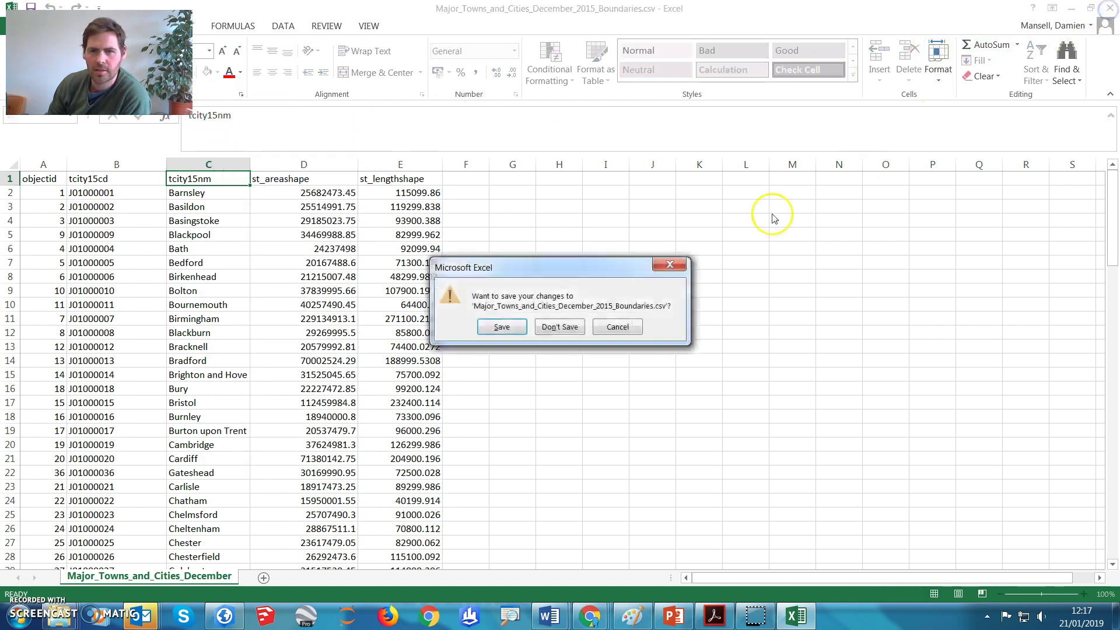
pyautogui.click(556, 327)
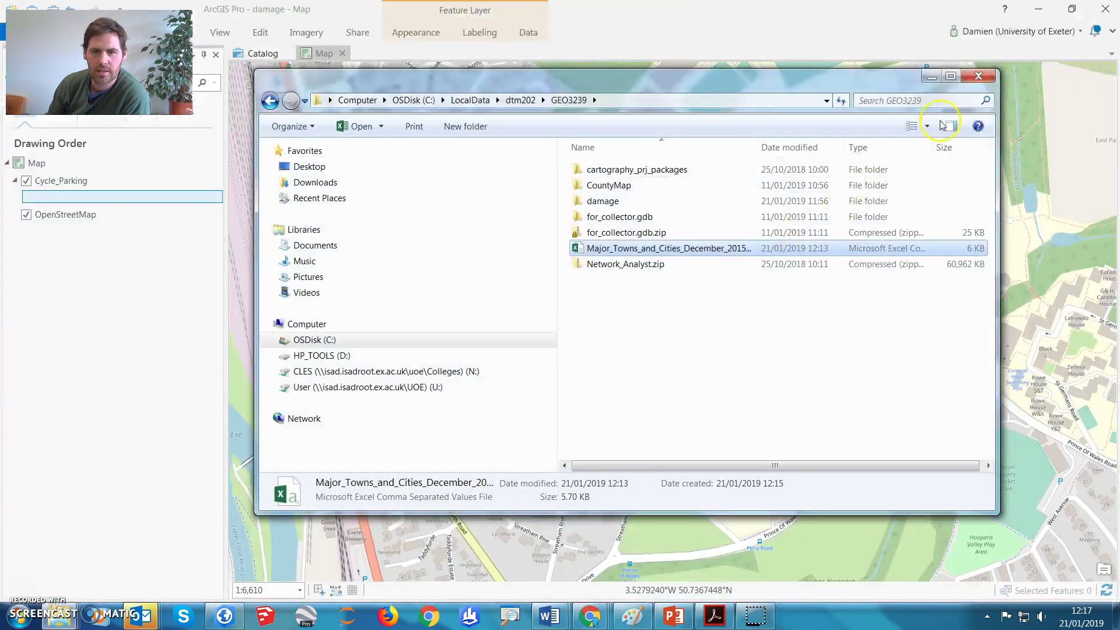
# - Close the folder window and launch Geocode Addresses from the Map tab's Add Data menu
pyautogui.click(978, 76)
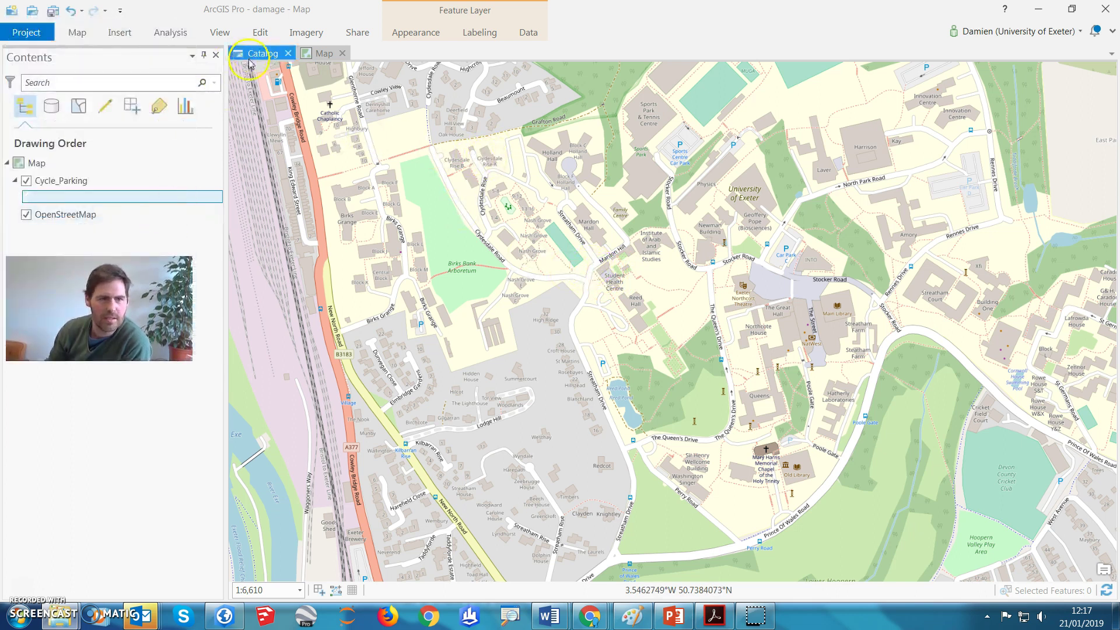
pyautogui.click(78, 34)
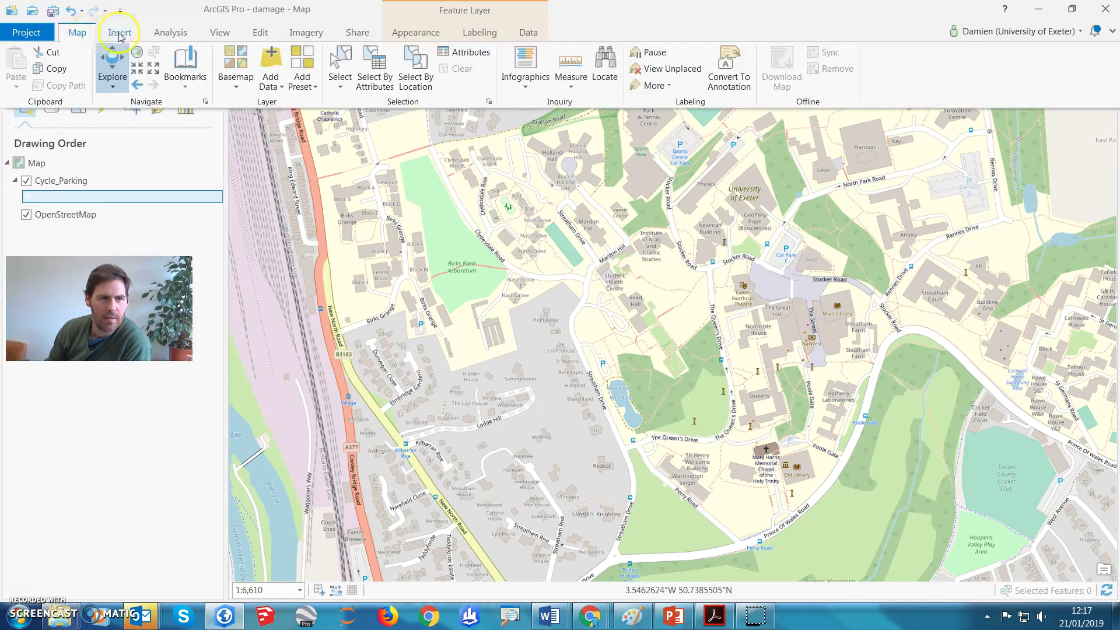
pyautogui.click(125, 35)
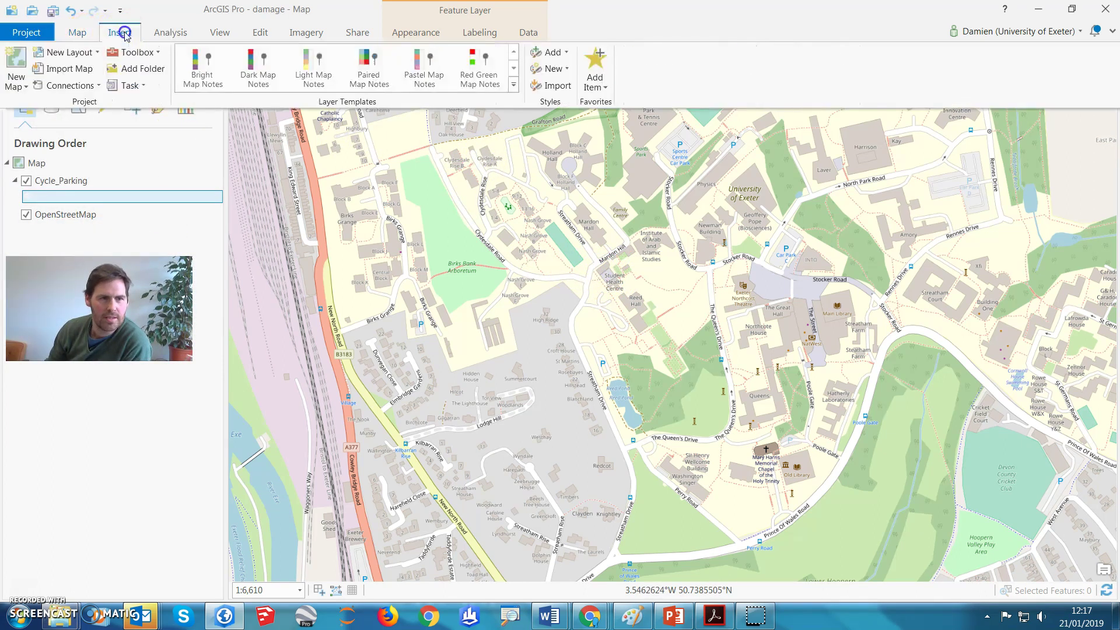
pyautogui.click(70, 33)
pyautogui.click(273, 80)
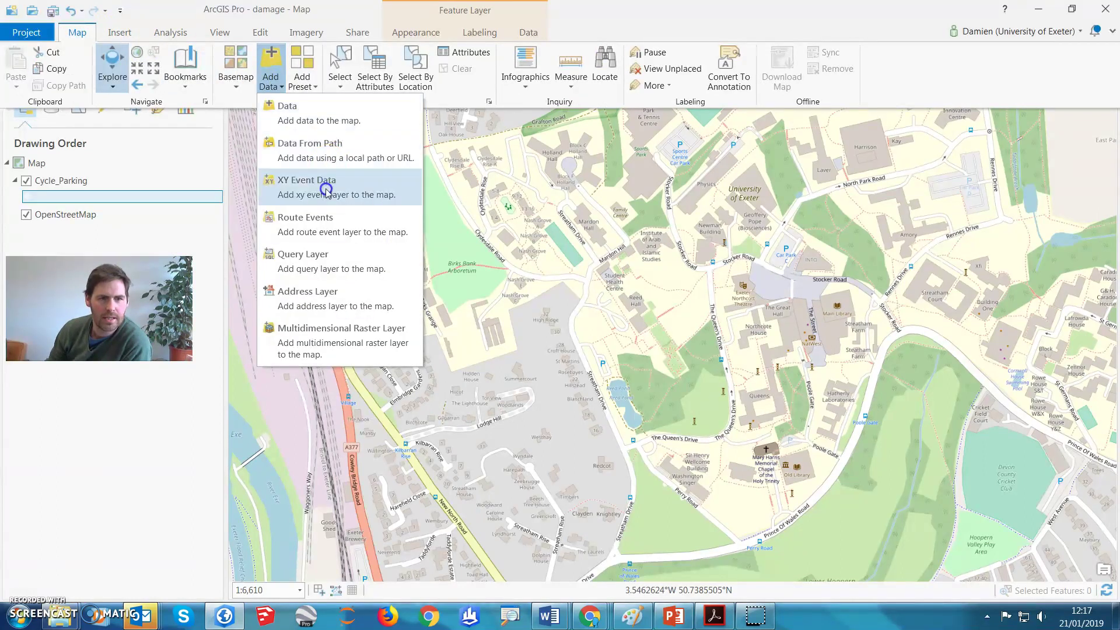
pyautogui.click(334, 298)
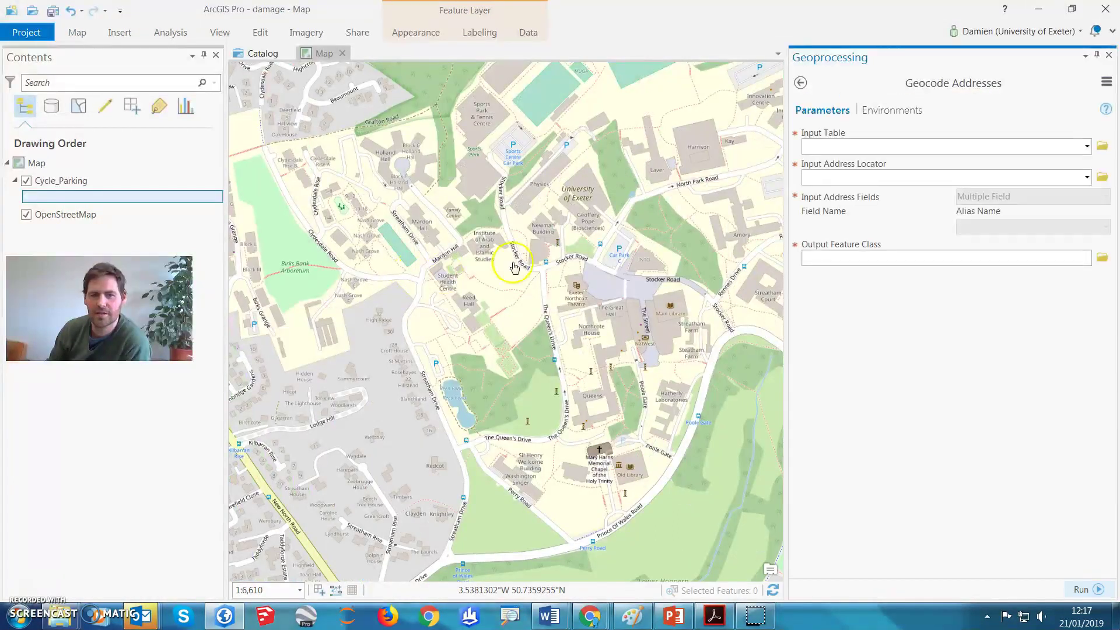
# - Browse for the input table on the OSDisk (C:) drive into the LocalData folder
pyautogui.click(1088, 147)
pyautogui.click(1088, 147)
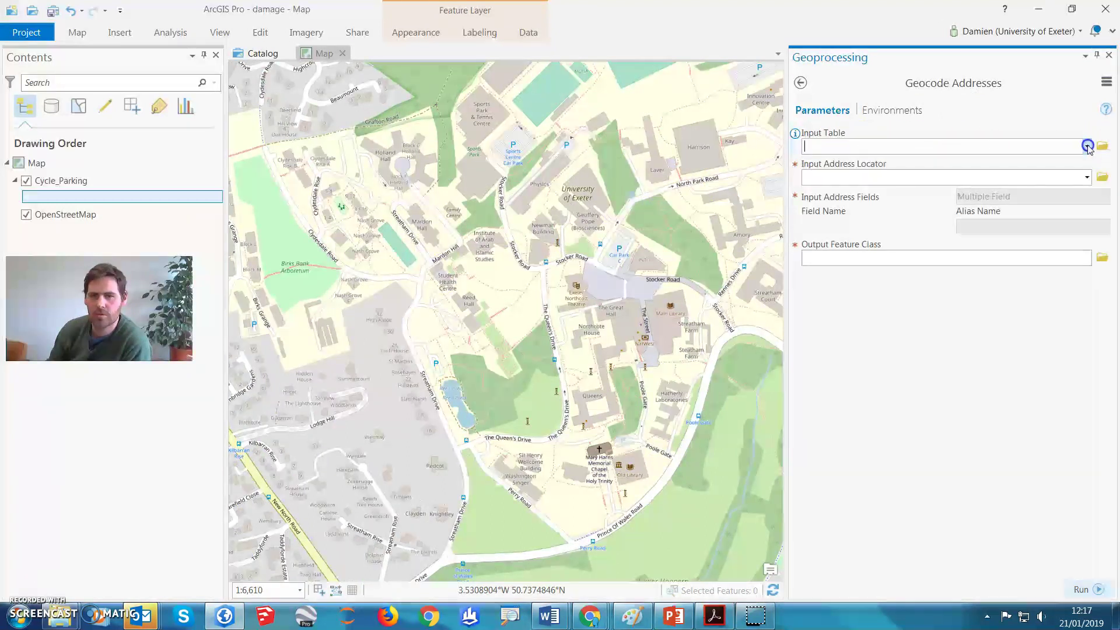
pyautogui.click(1102, 146)
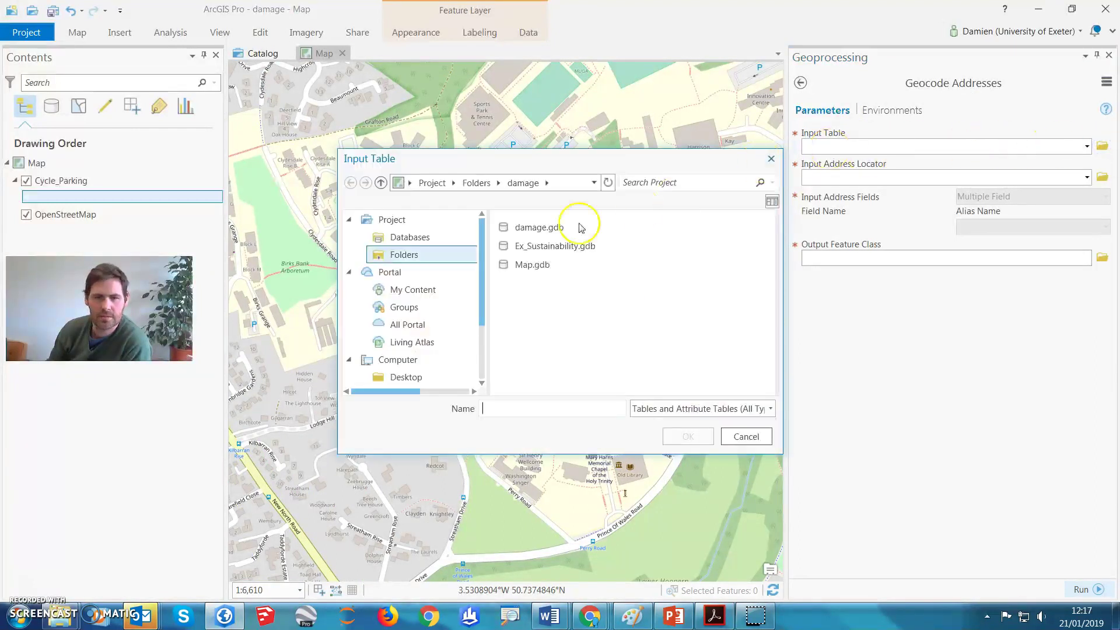
pyautogui.click(398, 359)
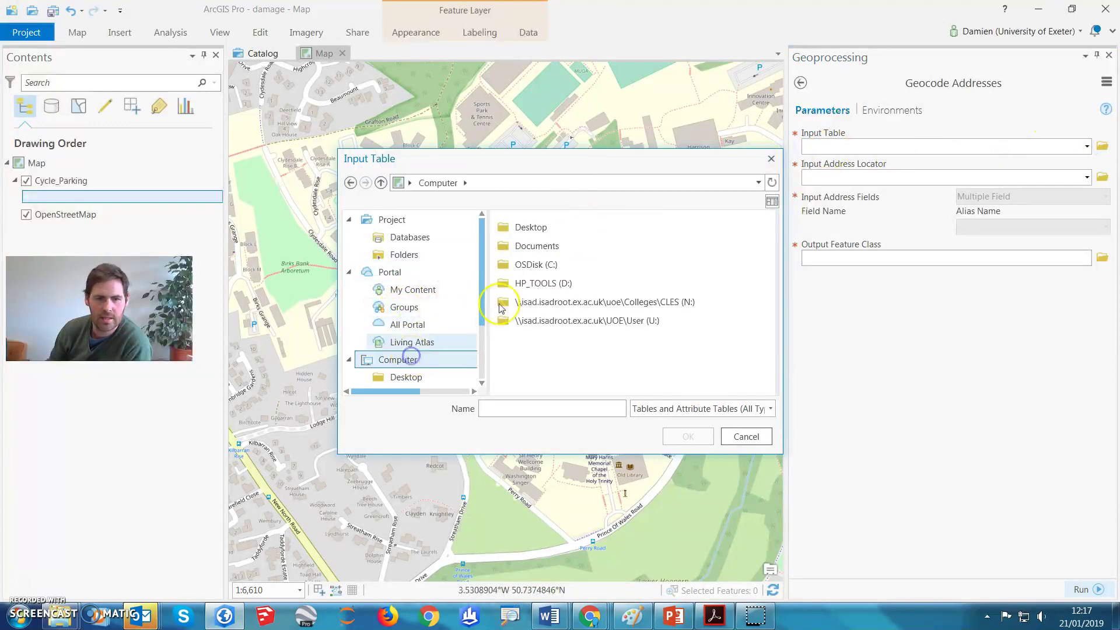
pyautogui.doubleClick(528, 264)
pyautogui.click(545, 322)
pyautogui.doubleClick(545, 323)
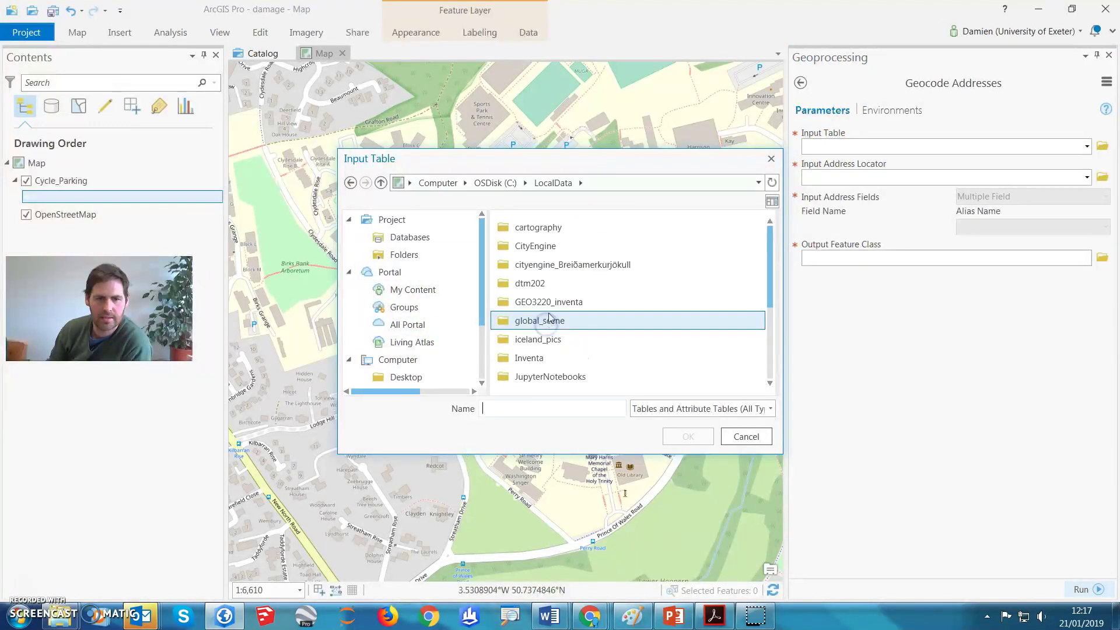
# - Choose Major_Towns_and_Cities_December_2015_Boundaries.csv from dtm202\GEO3239 as the input table
pyautogui.scroll(-1, 554, 326)
pyautogui.scroll(1, 557, 328)
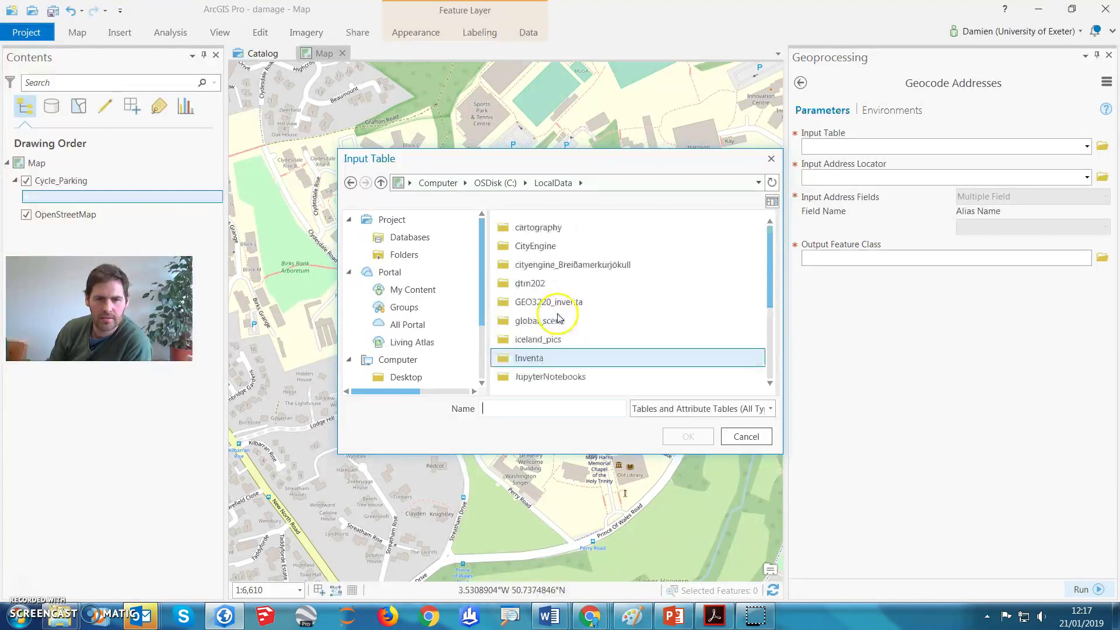
pyautogui.scroll(-3, 563, 321)
pyautogui.scroll(-1, 566, 315)
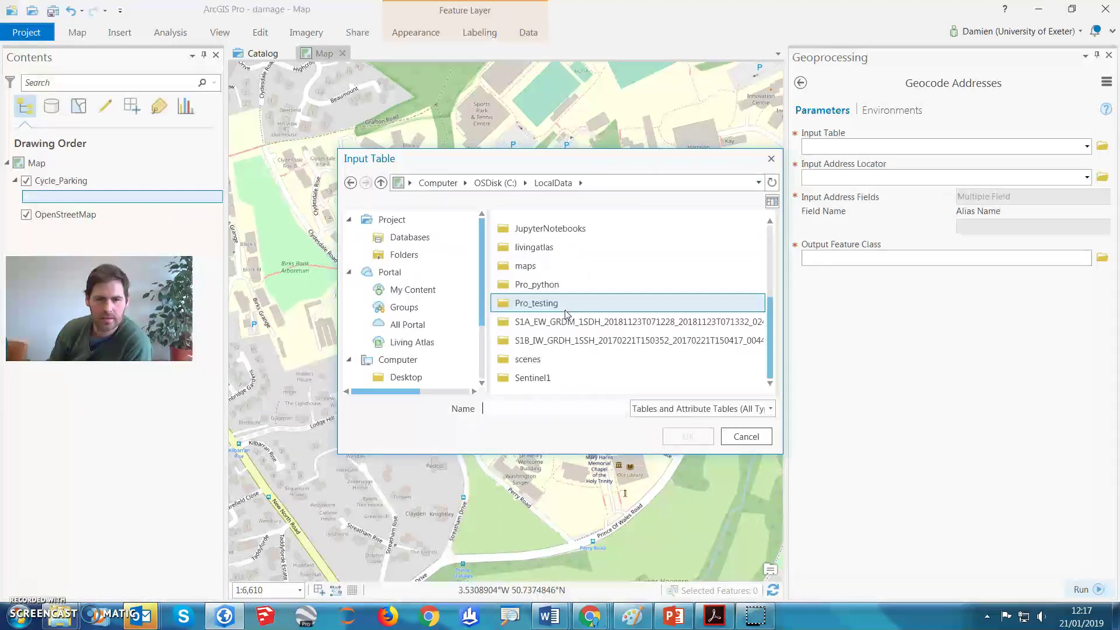
pyautogui.scroll(3, 565, 315)
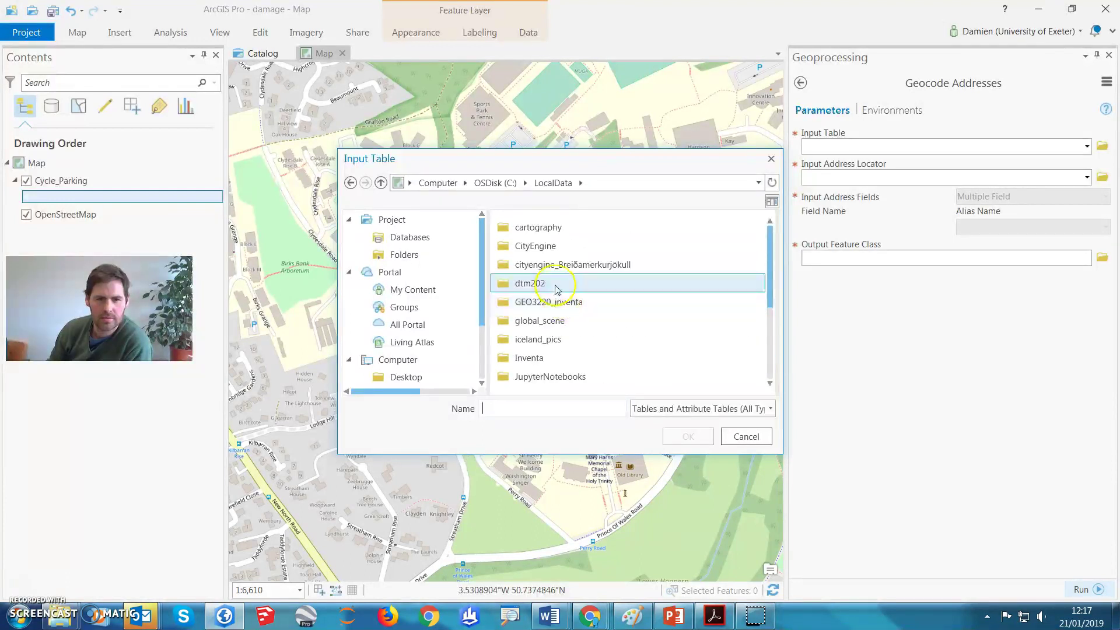
pyautogui.doubleClick(560, 283)
pyautogui.doubleClick(551, 301)
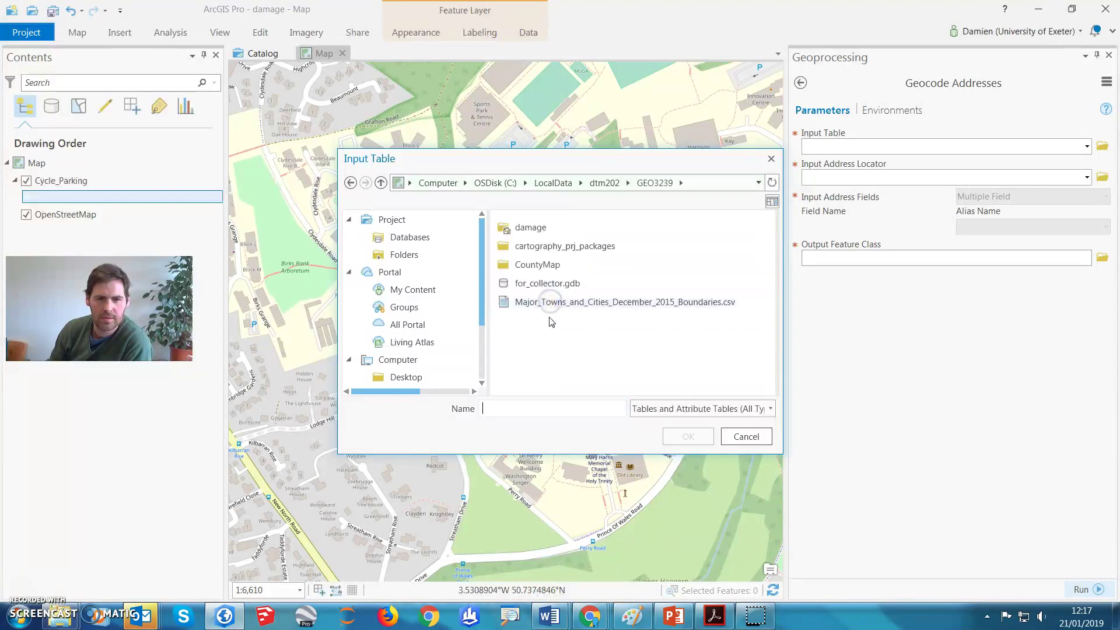
pyautogui.click(572, 302)
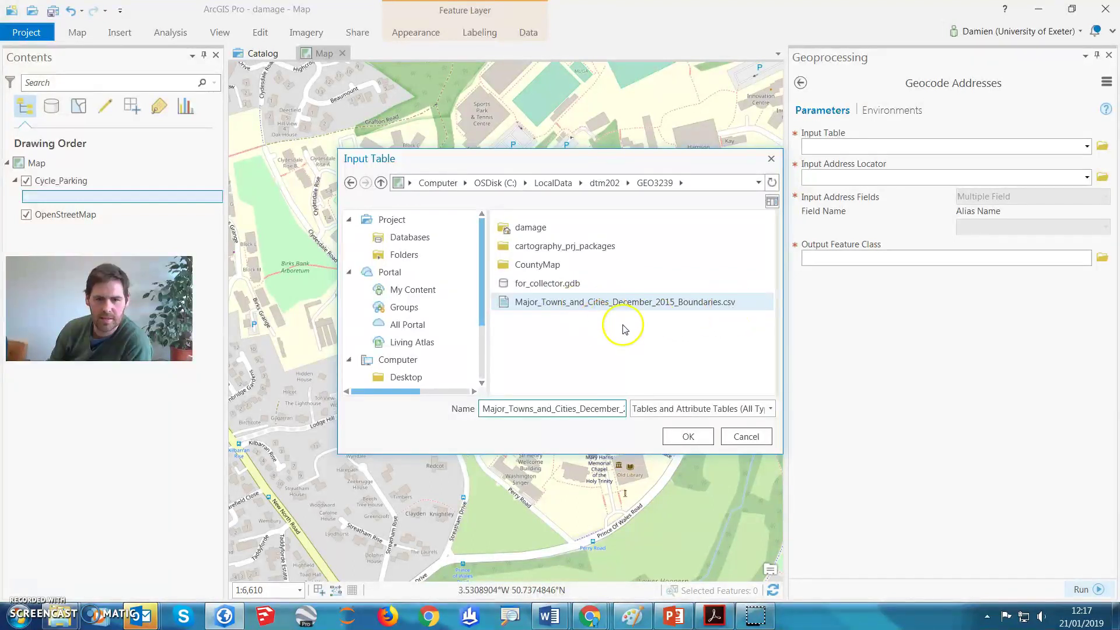
pyautogui.click(687, 438)
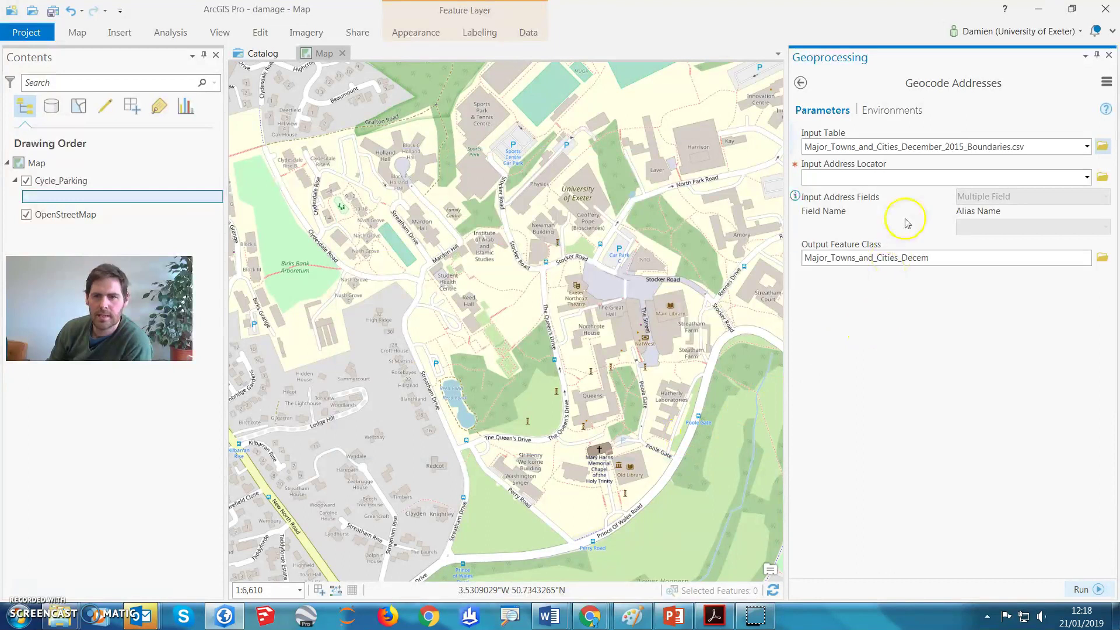
# - Choose Esri World Geocoder as the address locator and map the City field to tcity15nm
pyautogui.click(1071, 180)
pyautogui.click(1086, 178)
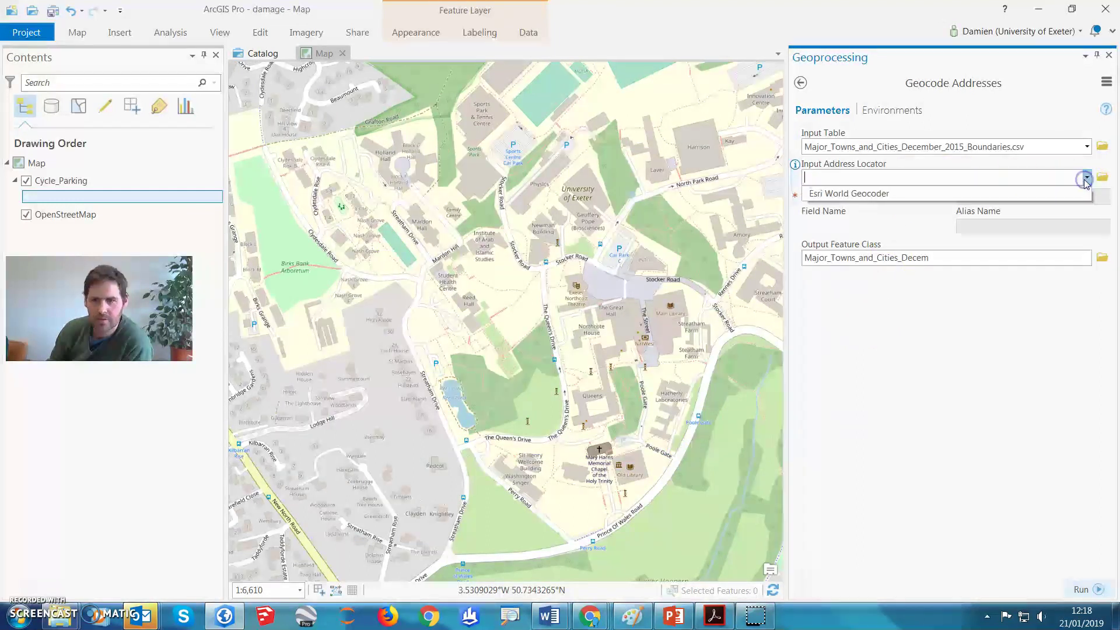
pyautogui.click(1059, 175)
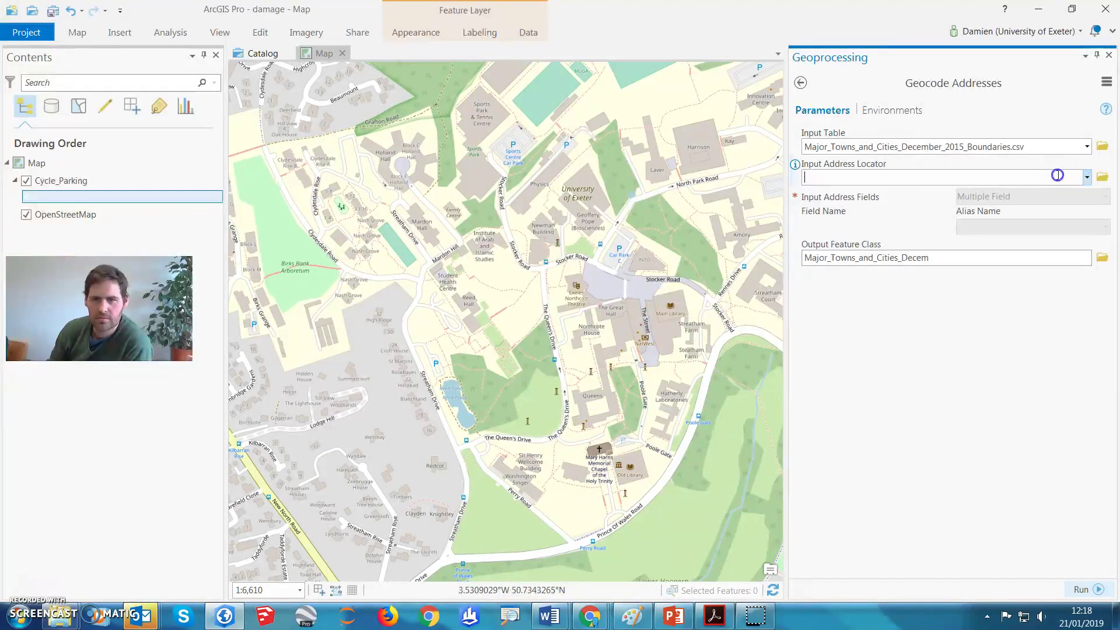
pyautogui.moveTo(798, 165)
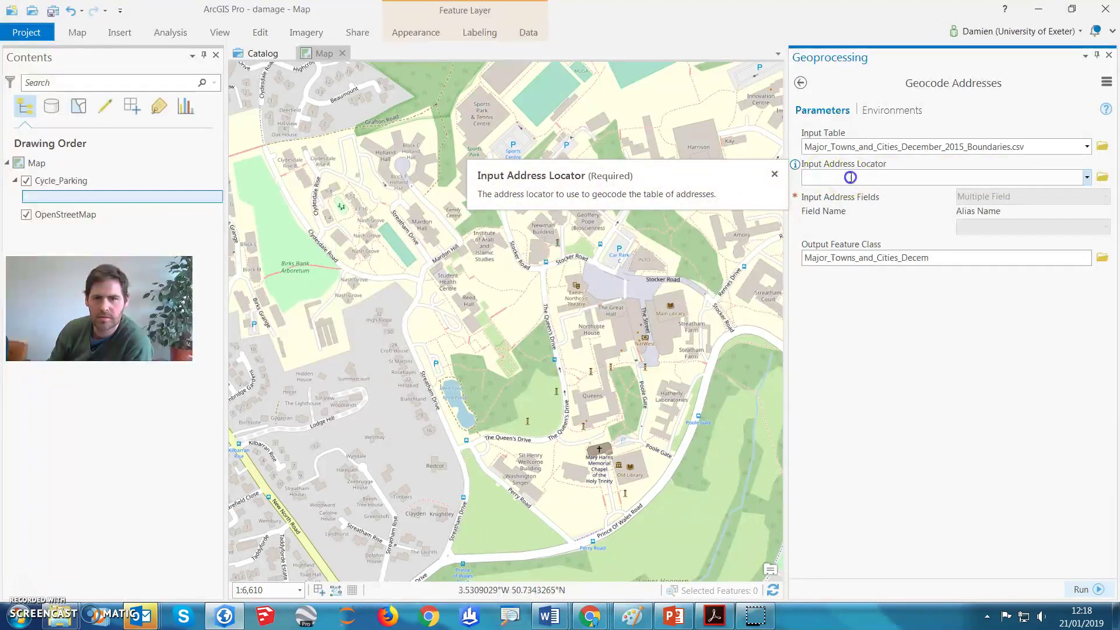
pyautogui.click(1086, 177)
pyautogui.click(964, 187)
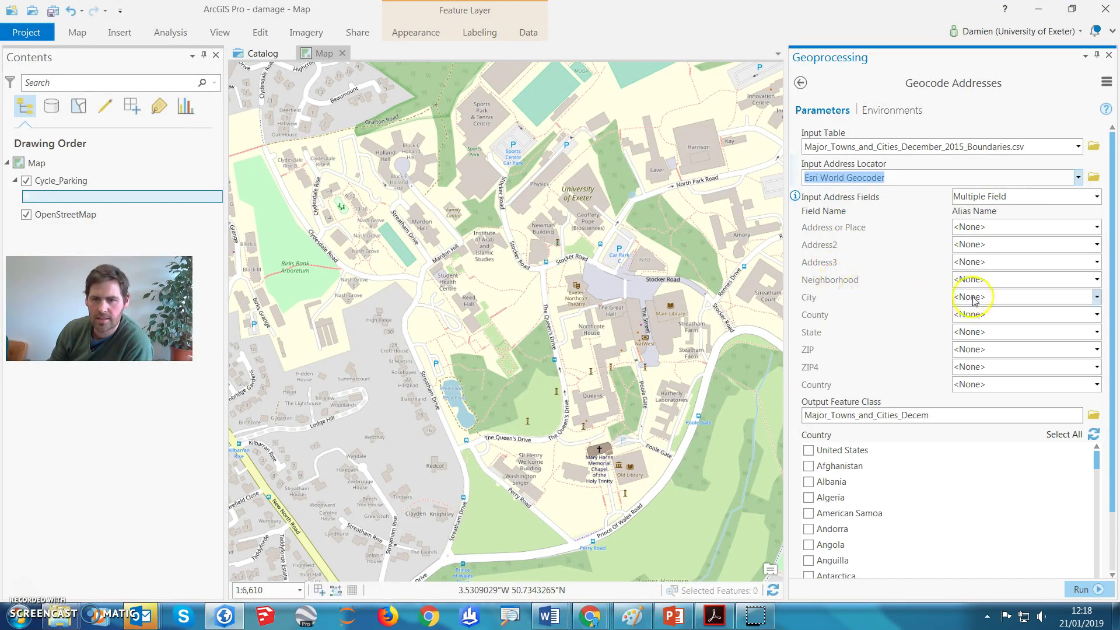
pyautogui.click(1073, 297)
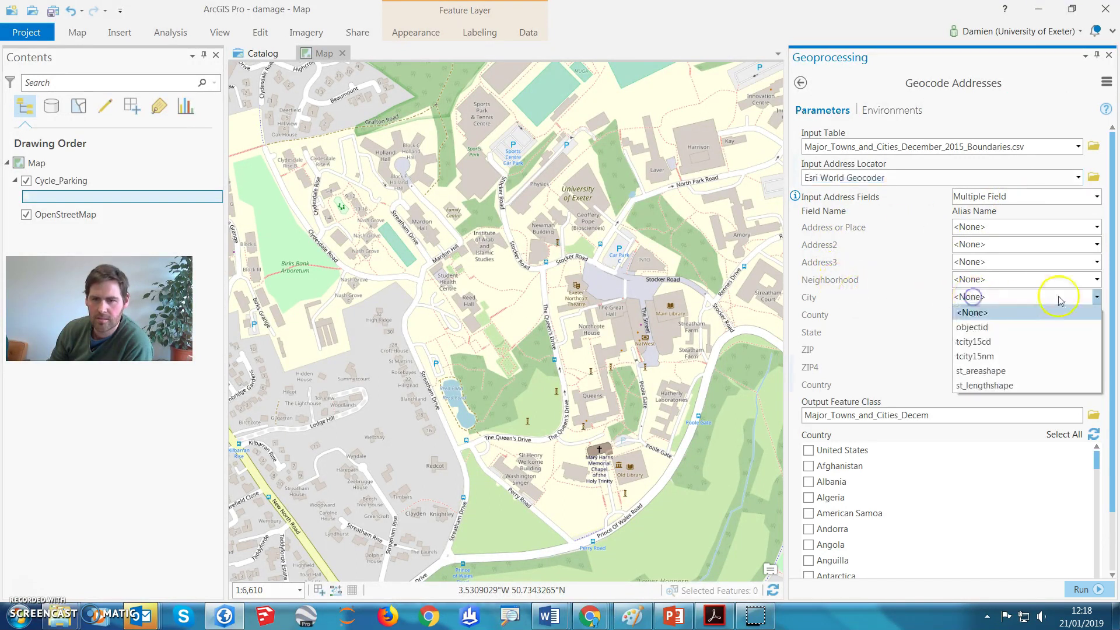
pyautogui.click(999, 356)
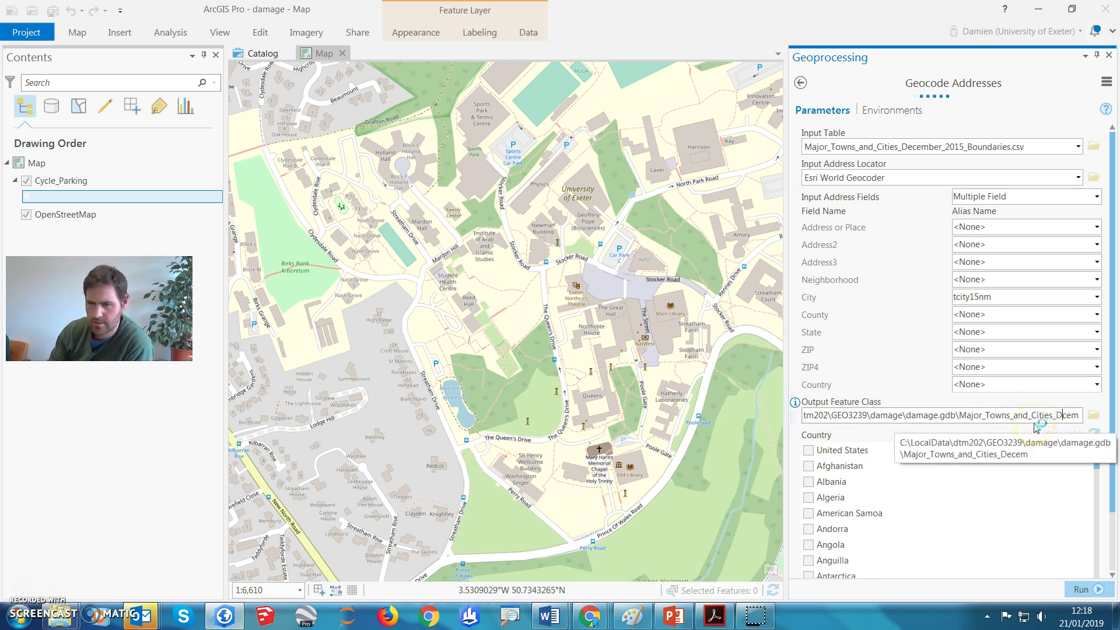
# - Edit the end of the Output Feature Class name, retyping the letter 'M'
pyautogui.press('BackSpace')
pyautogui.press('BackSpace')
pyautogui.press('BackSpace')
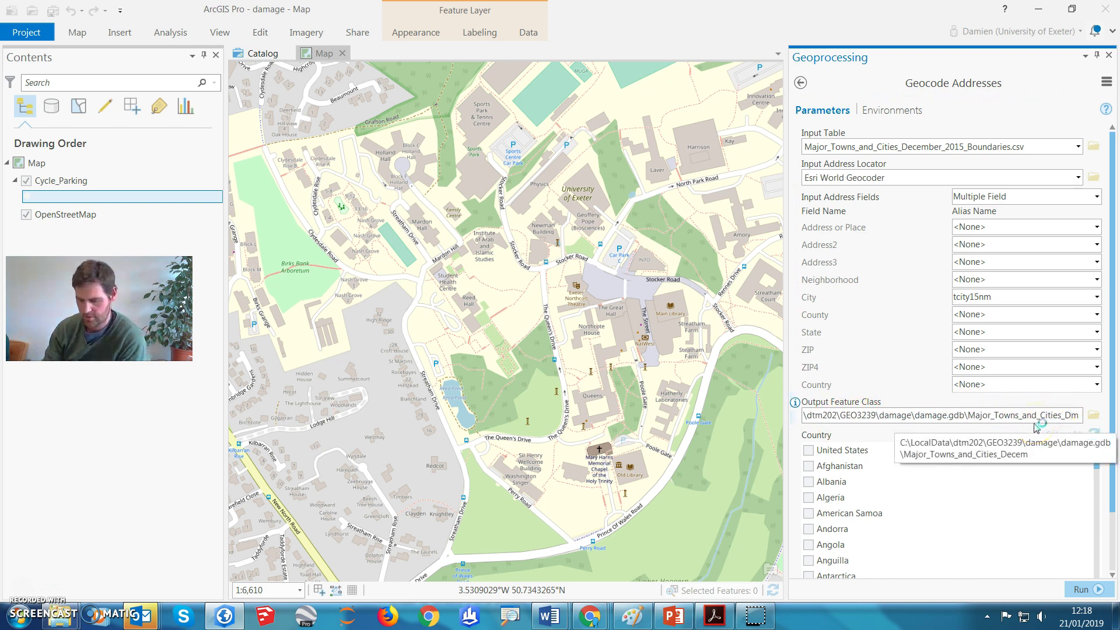
pyautogui.write('M')
pyautogui.press('Delete')
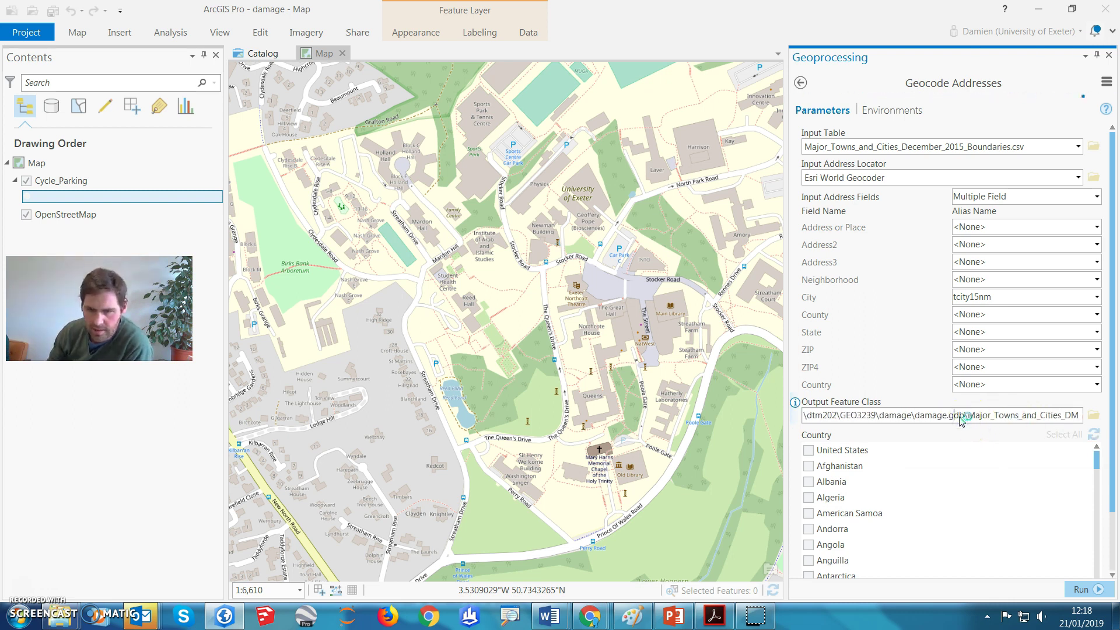
pyautogui.press('Left')
pyautogui.press('Left')
pyautogui.press('Left')
pyautogui.press('Left')
pyautogui.press('Left')
pyautogui.press('Left')
pyautogui.press('Left')
pyautogui.press('Left')
pyautogui.press('Left')
pyautogui.press('Left')
pyautogui.press('Left')
pyautogui.press('Left')
pyautogui.press('Left')
pyautogui.press('Left')
pyautogui.press('Left')
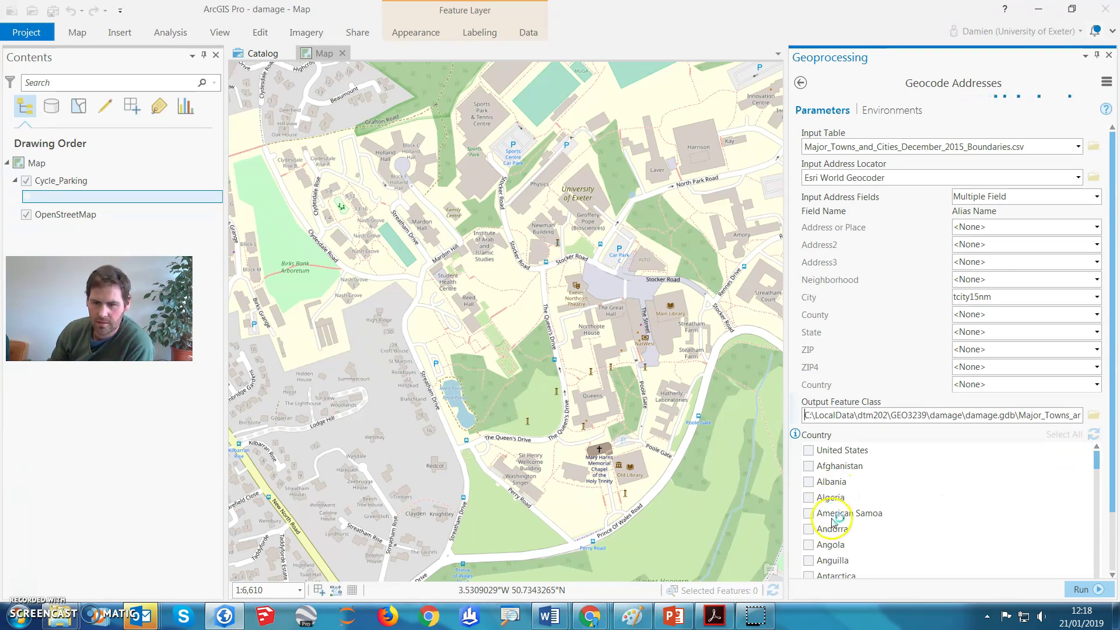
# - Tick United Kingdom in the Country list to limit matches to the UK
pyautogui.scroll(-20, 833, 521)
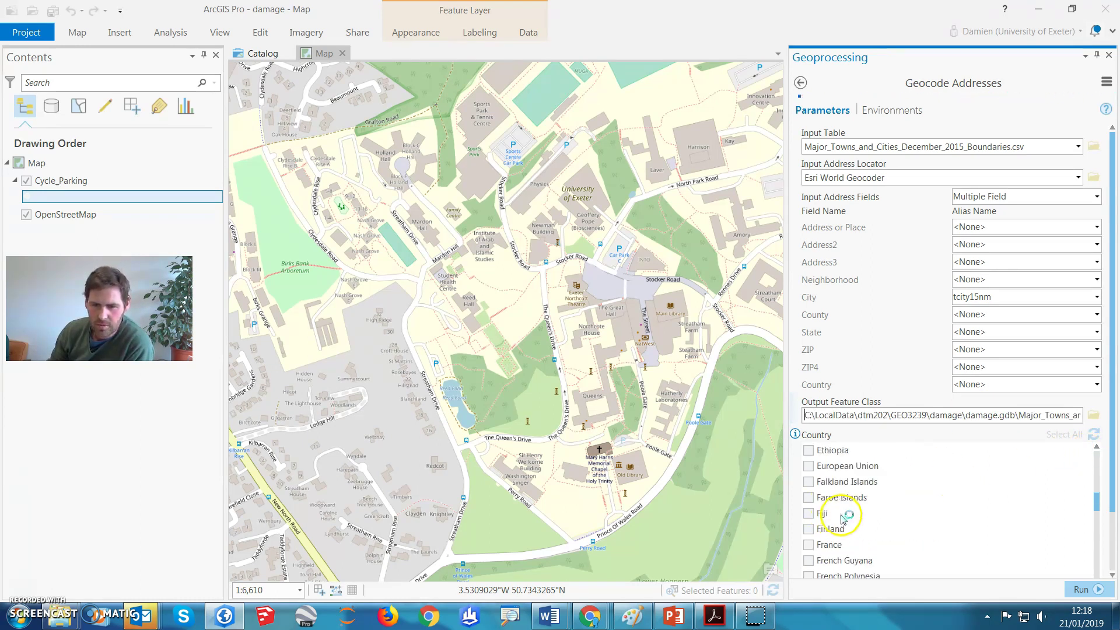
pyautogui.scroll(-18, 843, 518)
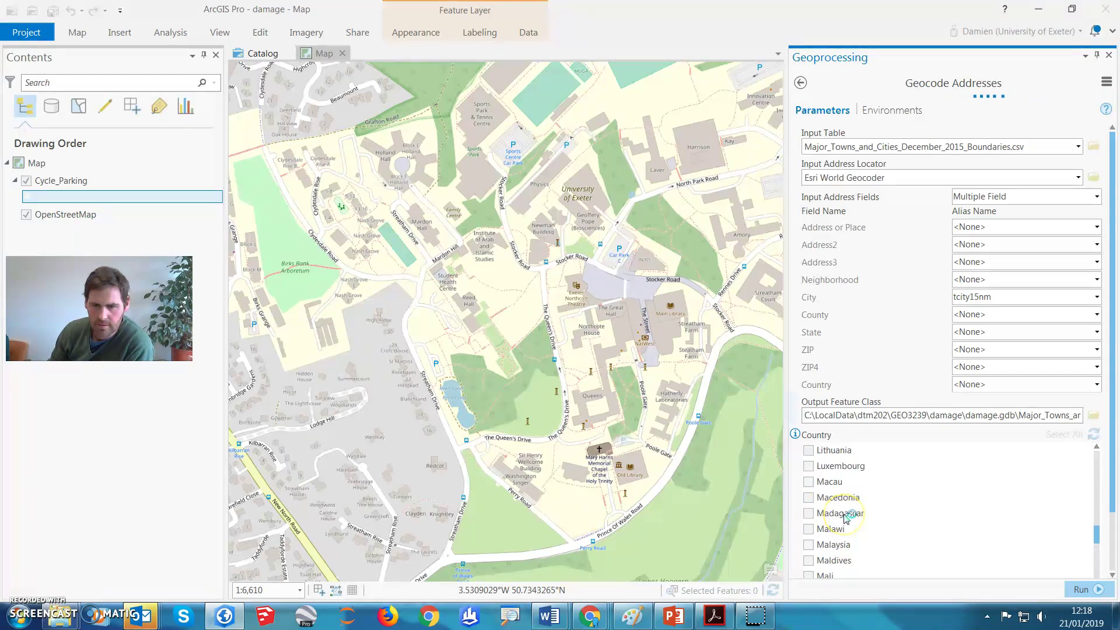
pyautogui.scroll(-16, 846, 517)
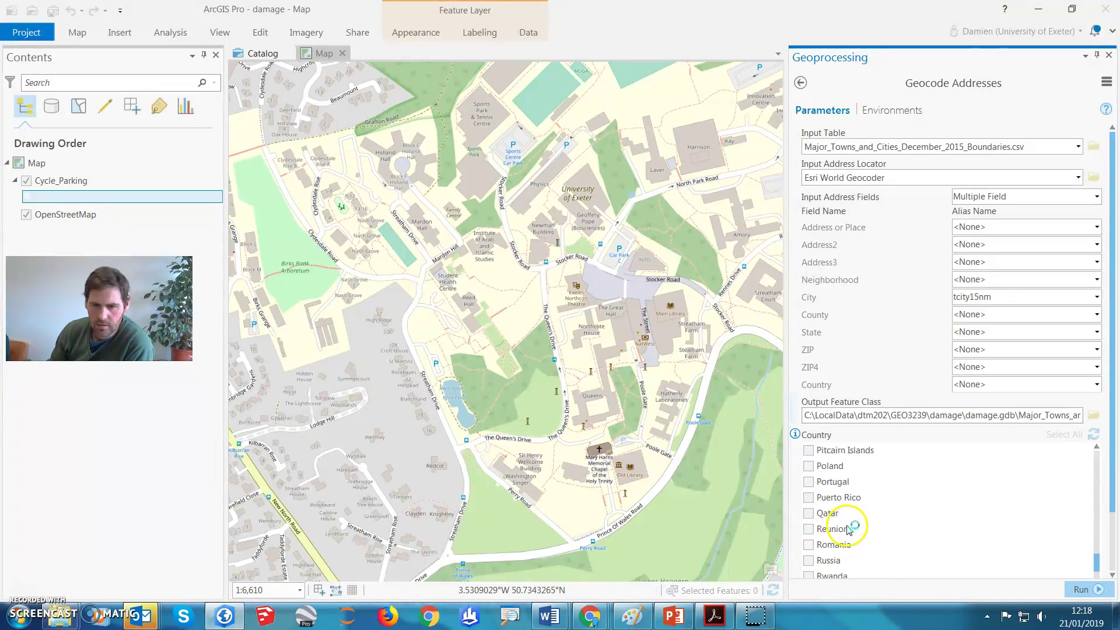
pyautogui.scroll(-16, 848, 528)
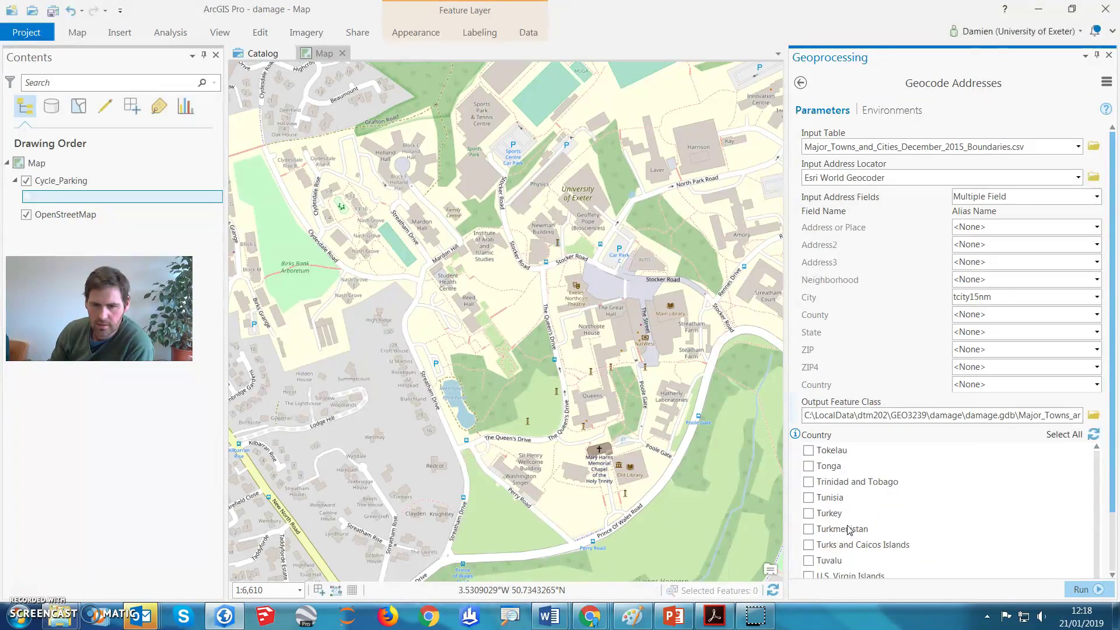
pyautogui.scroll(-5, 849, 529)
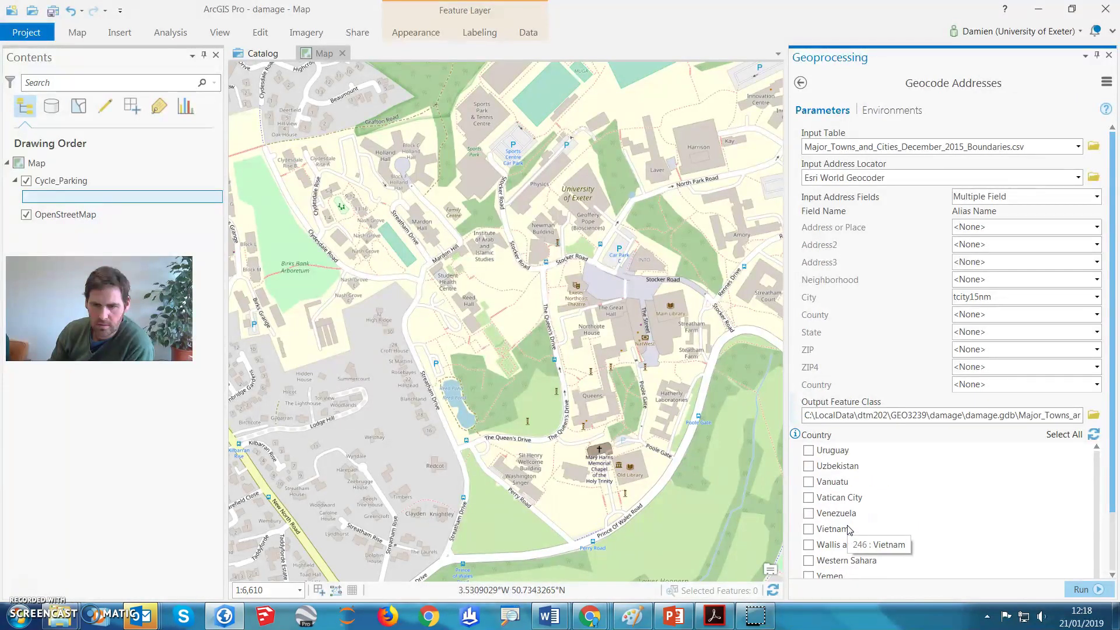
pyautogui.scroll(1, 858, 502)
pyautogui.click(808, 450)
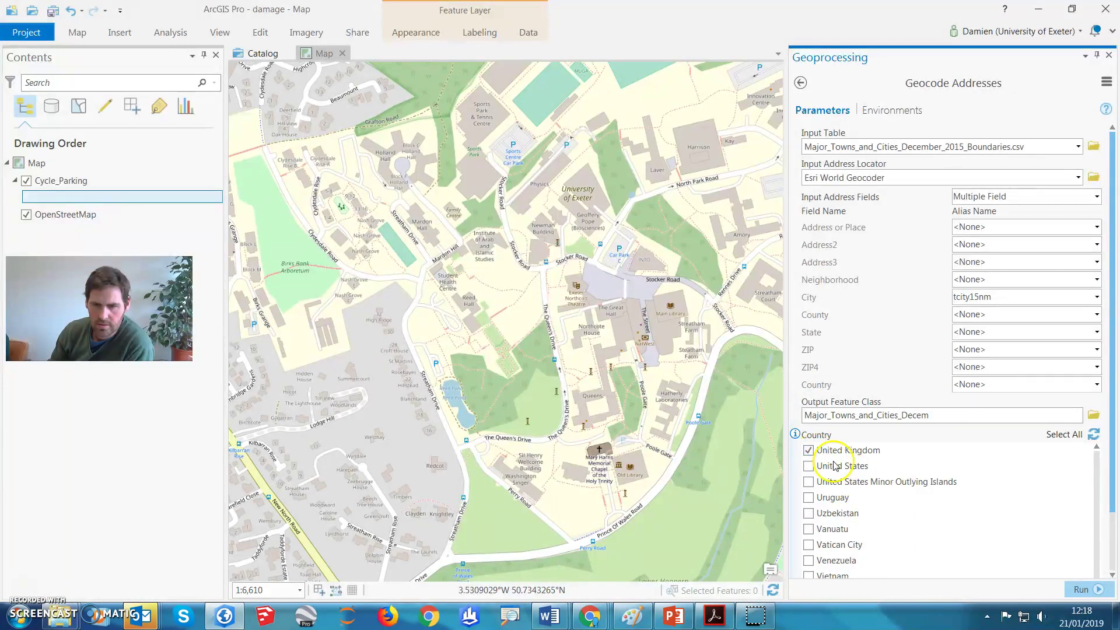
pyautogui.moveTo(1114, 435); pyautogui.dragTo(1114, 495)
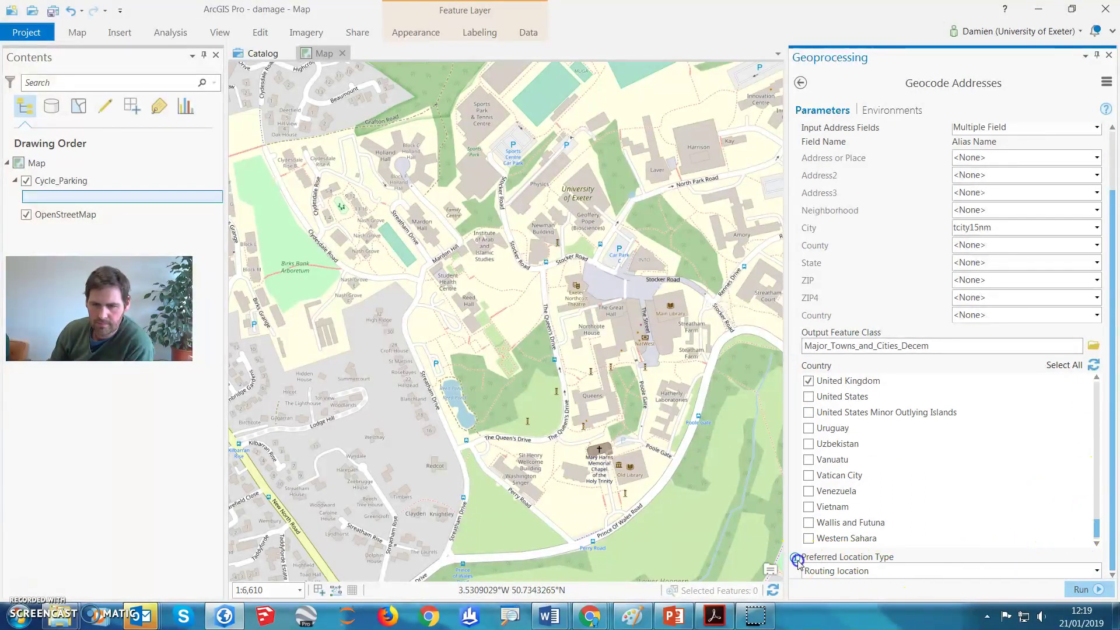
# - Set Preferred Location Type to Address location and run Geocode Addresses
pyautogui.moveTo(797, 560)
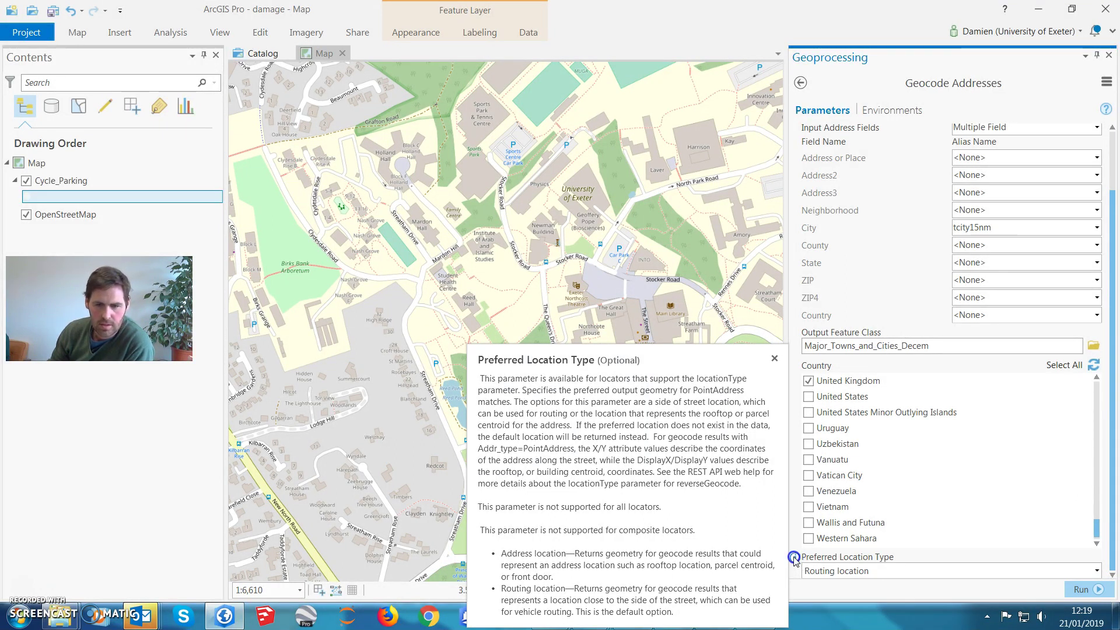
pyautogui.click(991, 570)
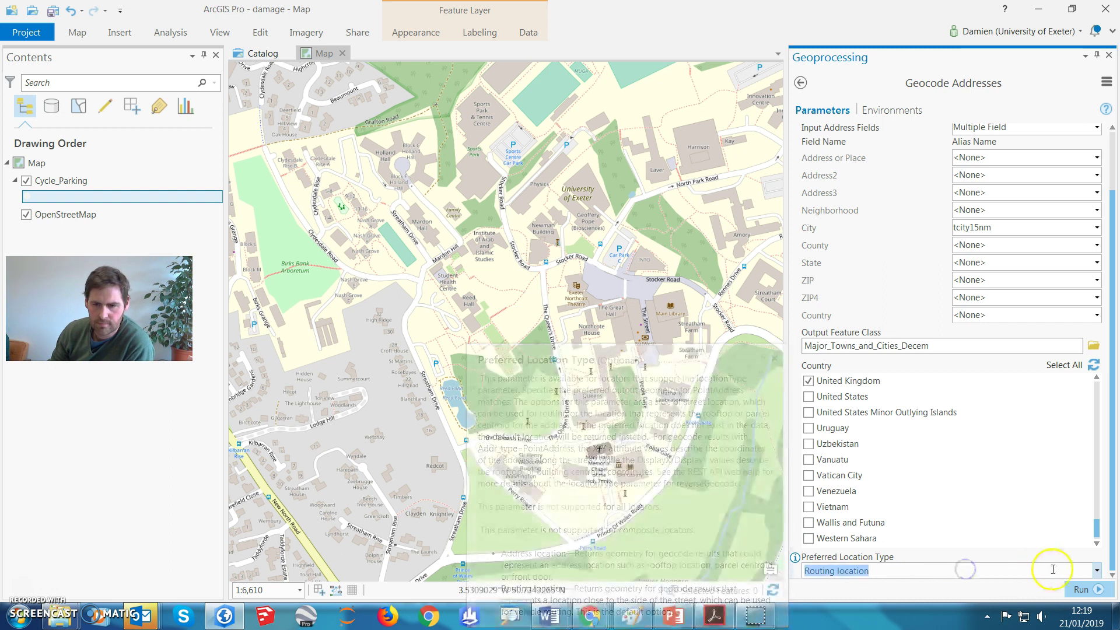
pyautogui.click(1094, 568)
pyautogui.click(1002, 603)
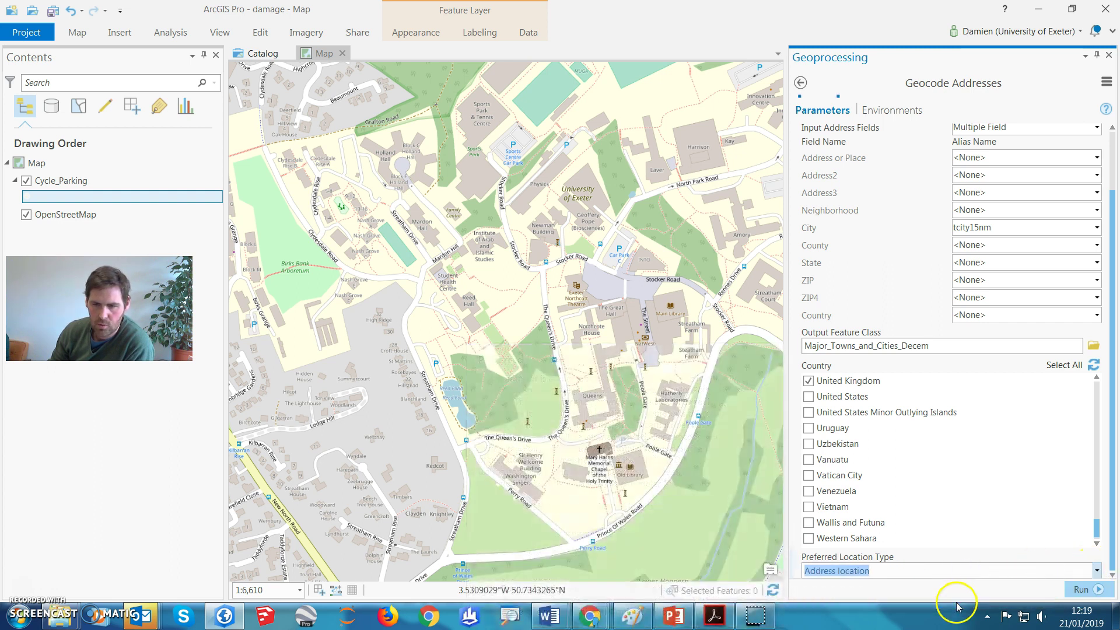
pyautogui.click(1100, 591)
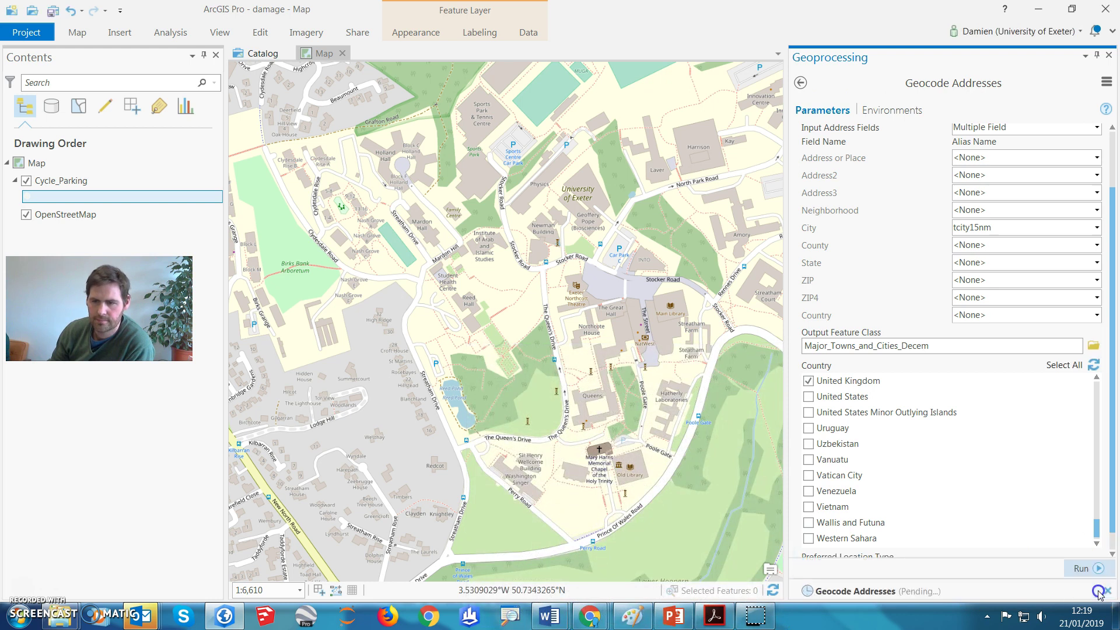
pyautogui.moveTo(755, 619)
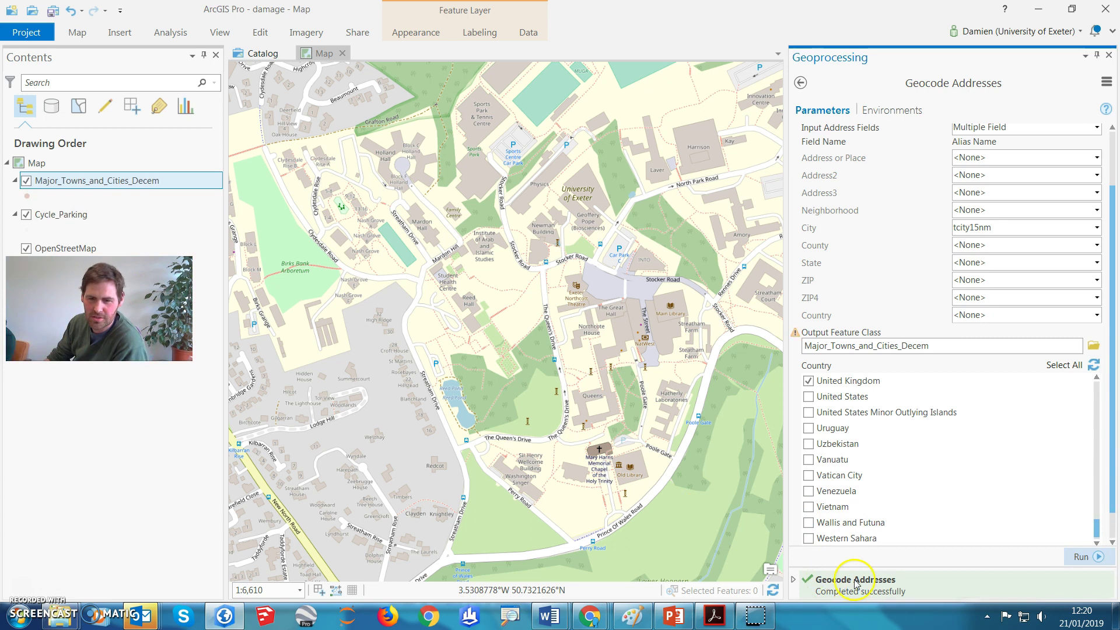
pyautogui.moveTo(878, 590)
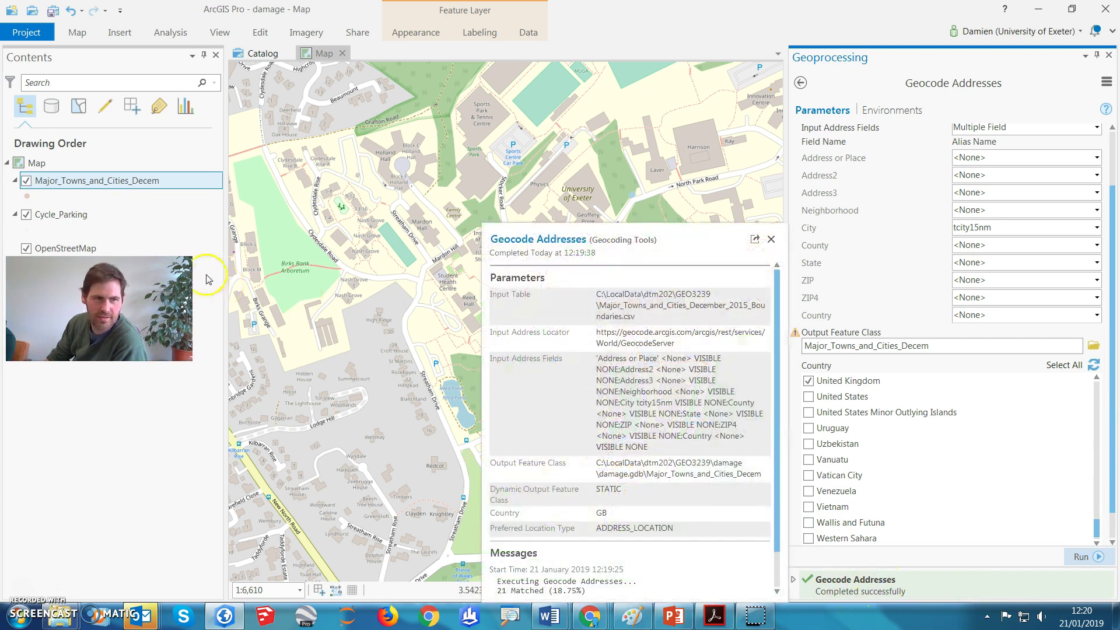
# - Give the Major_Towns_and_Cities_Decem points a larger red 10 pt symbol and apply it
pyautogui.click(28, 197)
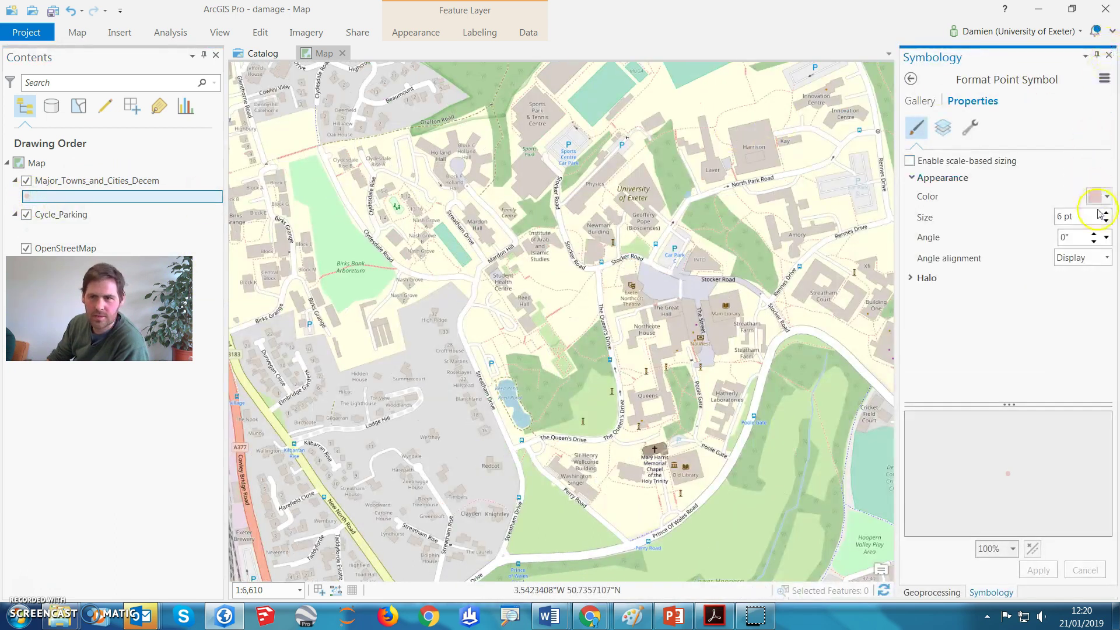
pyautogui.click(1106, 213)
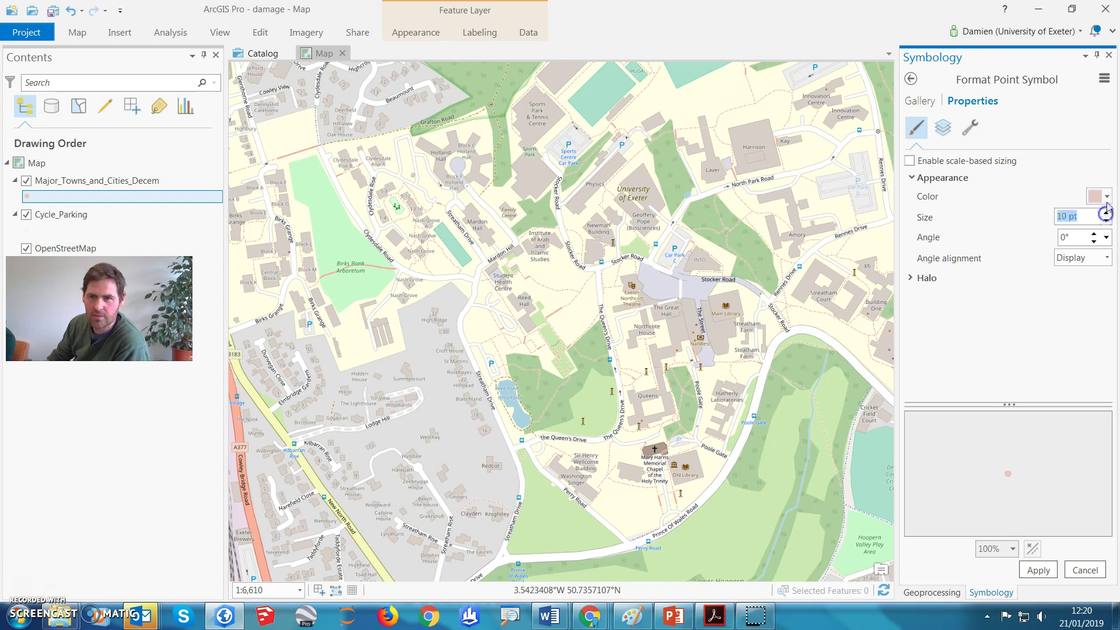
pyautogui.click(1107, 198)
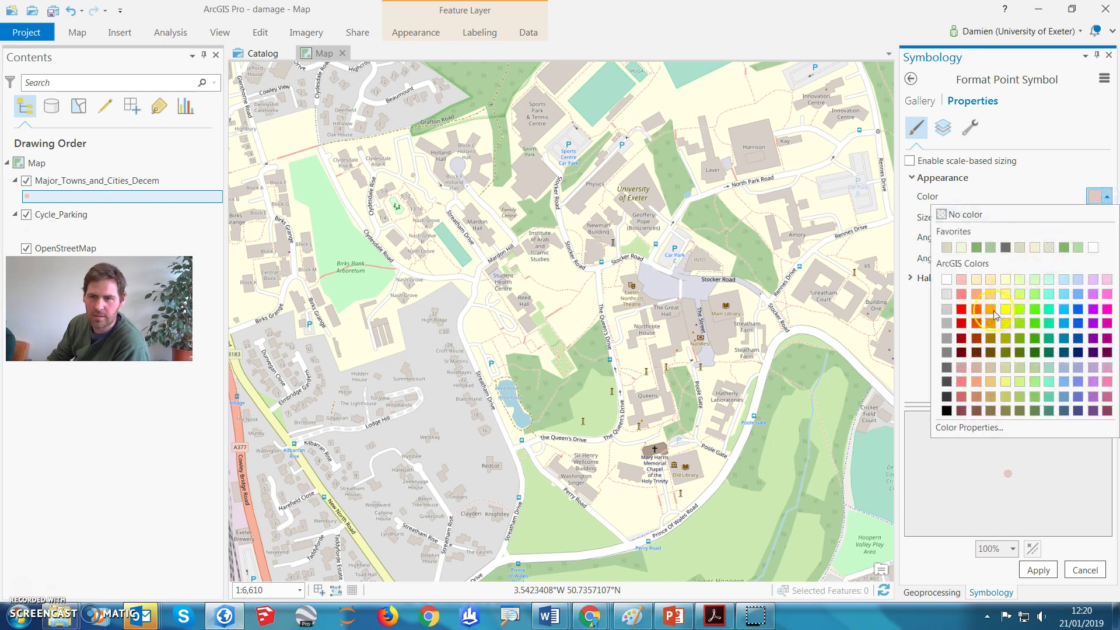
pyautogui.click(963, 309)
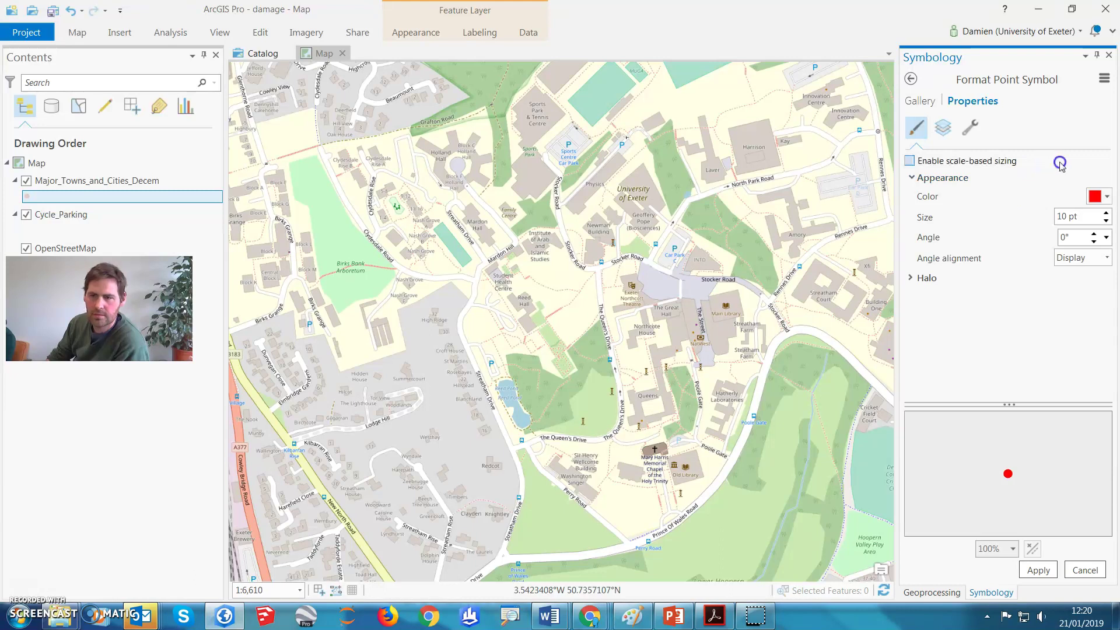
pyautogui.click(1109, 56)
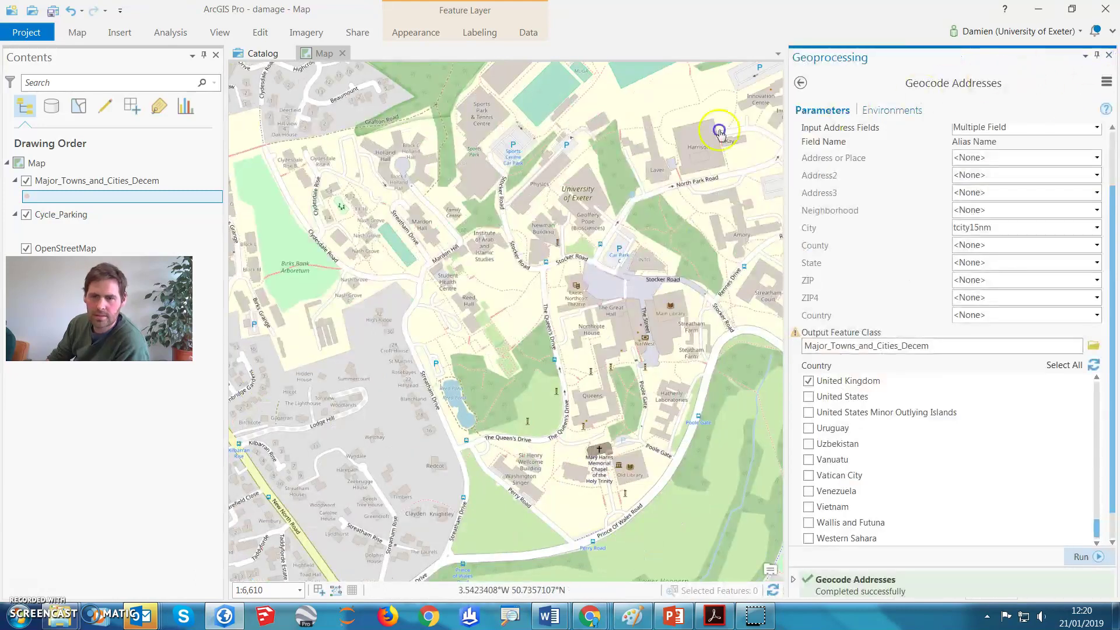
pyautogui.click(65, 181)
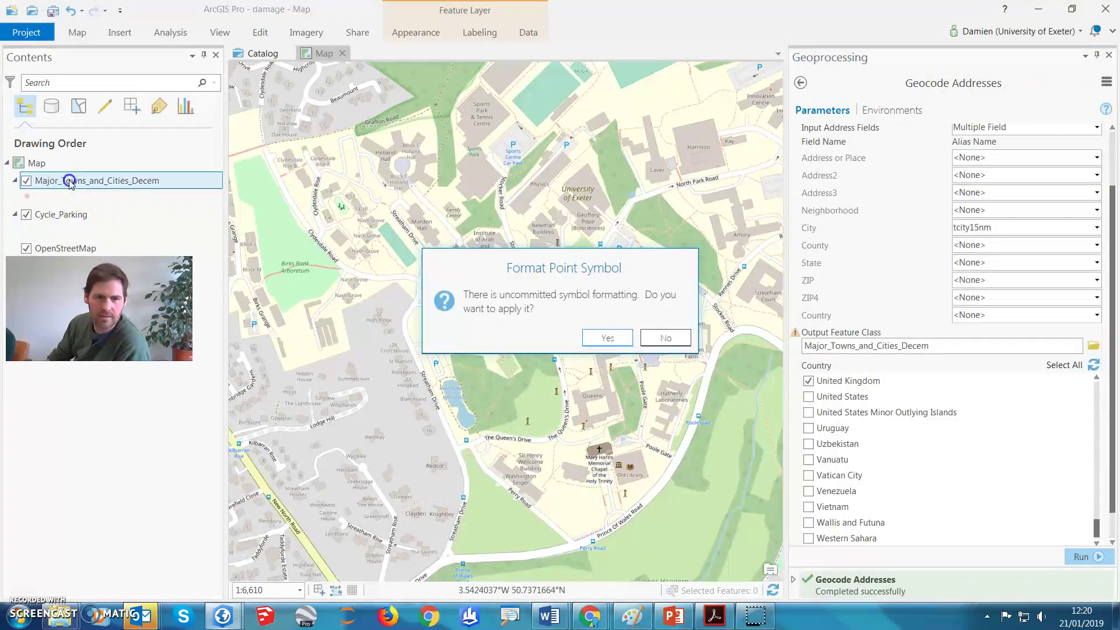
pyautogui.click(609, 337)
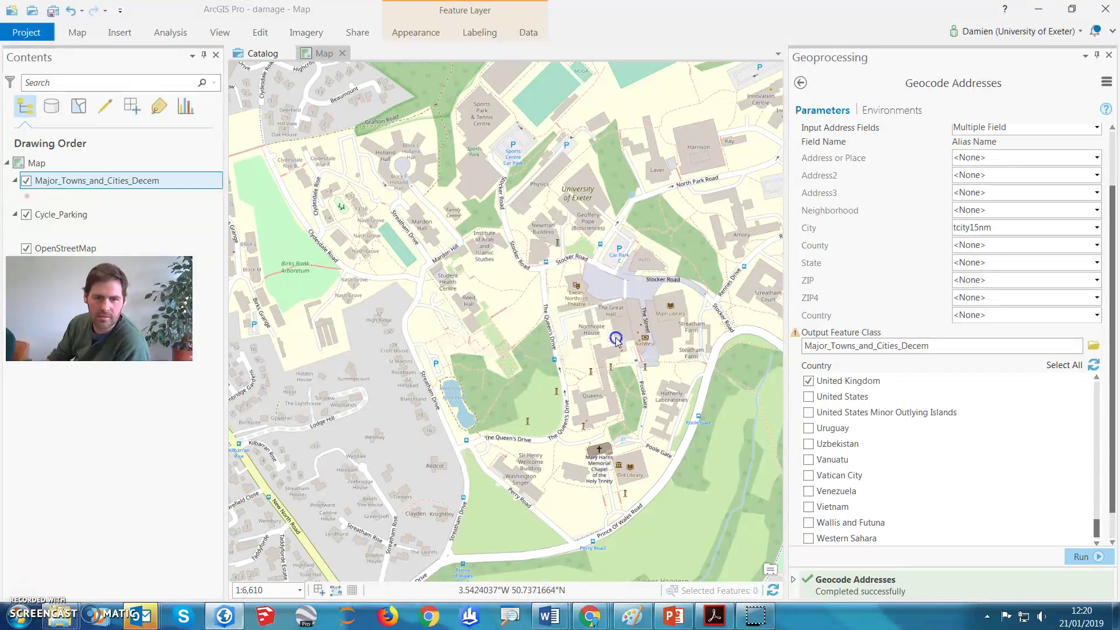
# - Bring up the towns layer's context menu to zoom to its full extent
pyautogui.rightClick(121, 180)
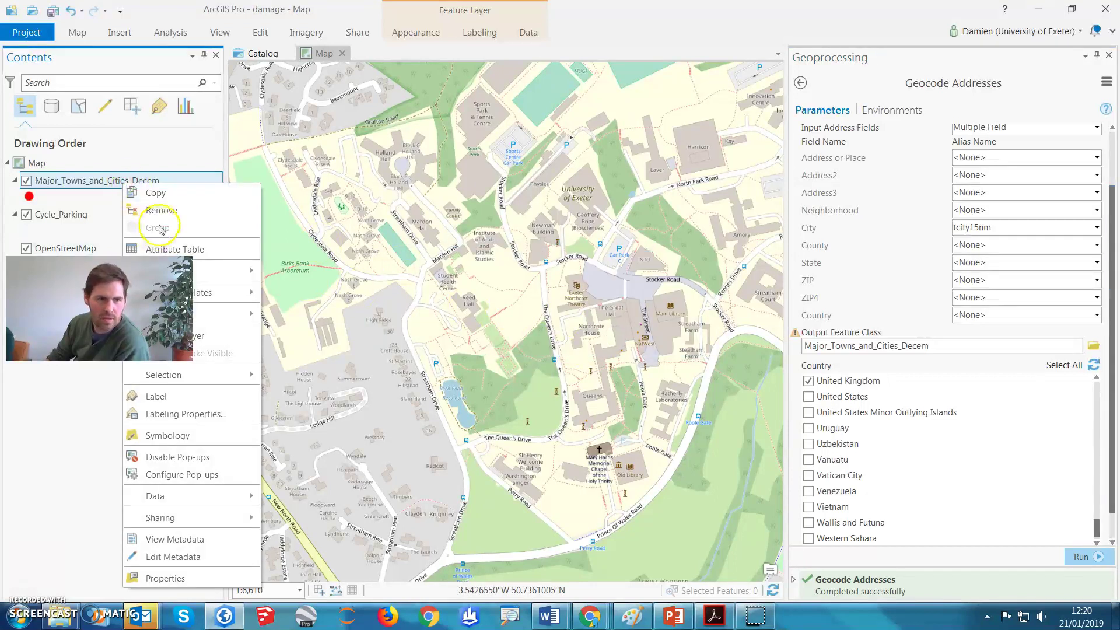
pyautogui.click(134, 183)
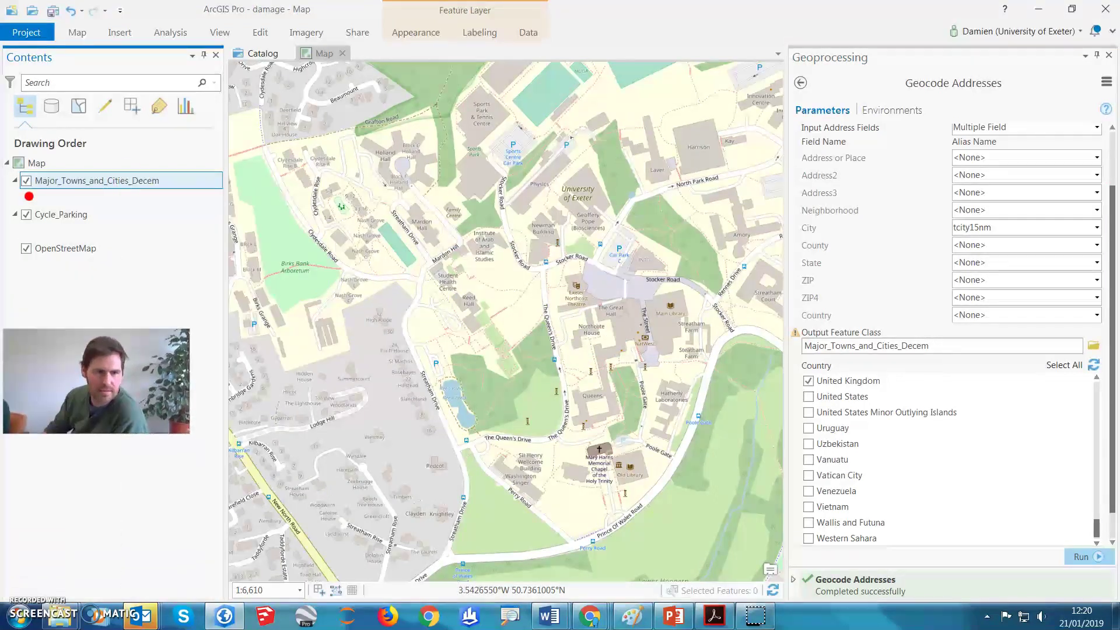
pyautogui.rightClick(133, 182)
# - Zoom to the towns layer and review the pop-ups for Swansea, Shrewsbury and Cardiff
pyautogui.click(168, 324)
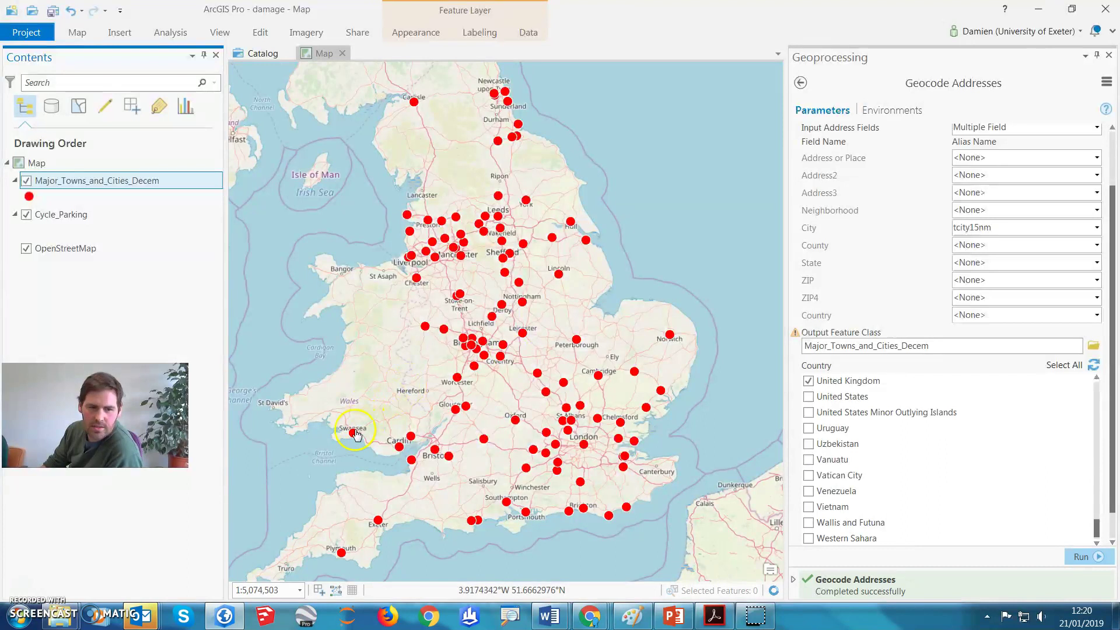
pyautogui.click(353, 433)
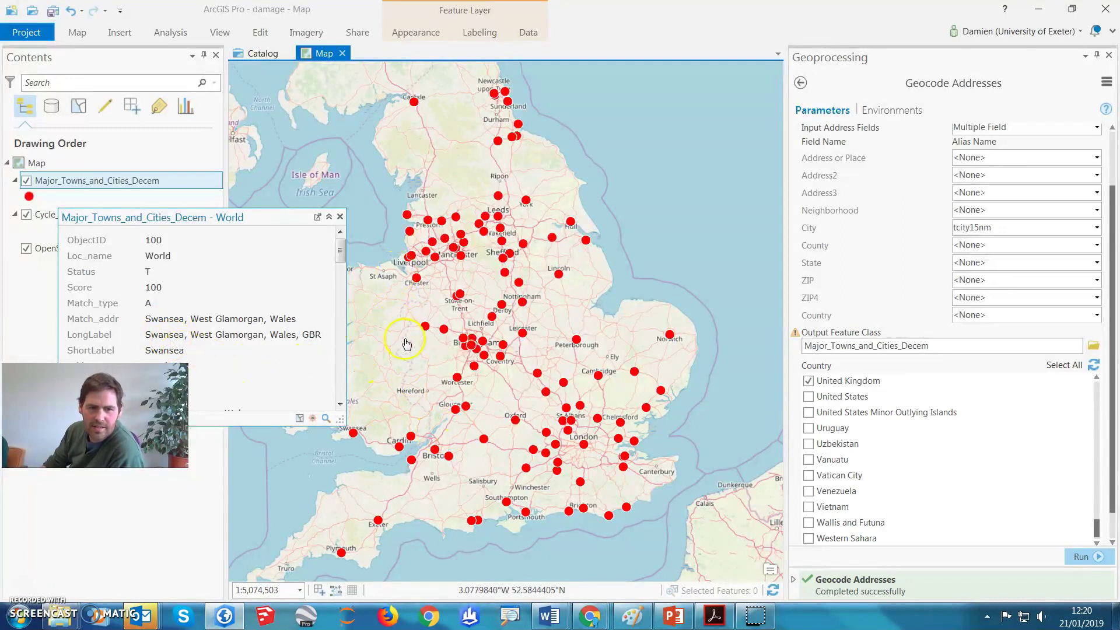
pyautogui.click(424, 328)
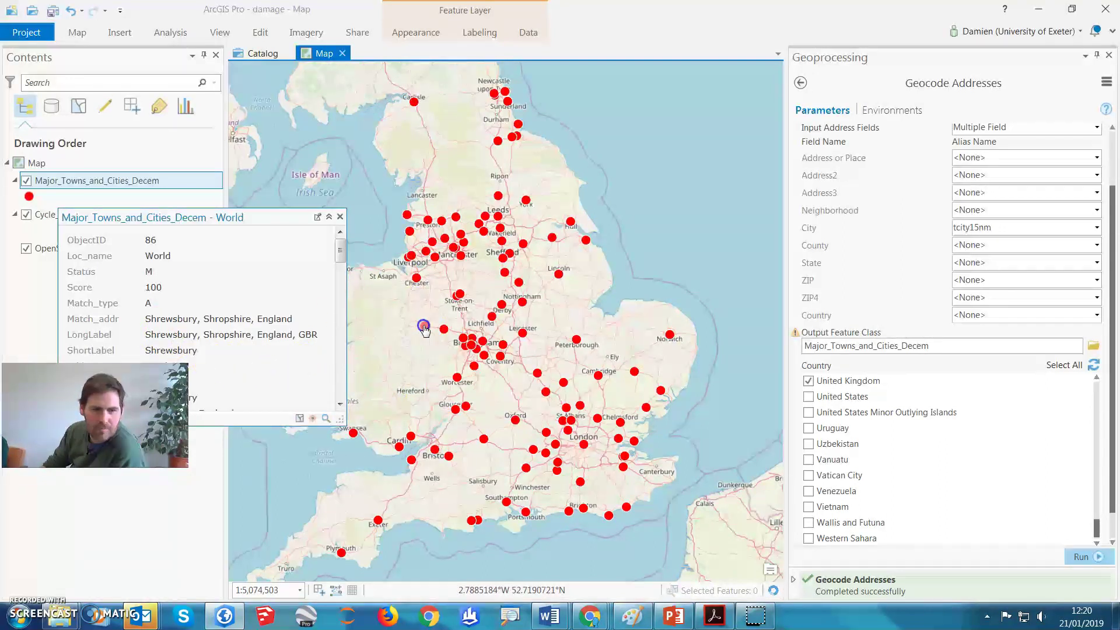
pyautogui.click(398, 447)
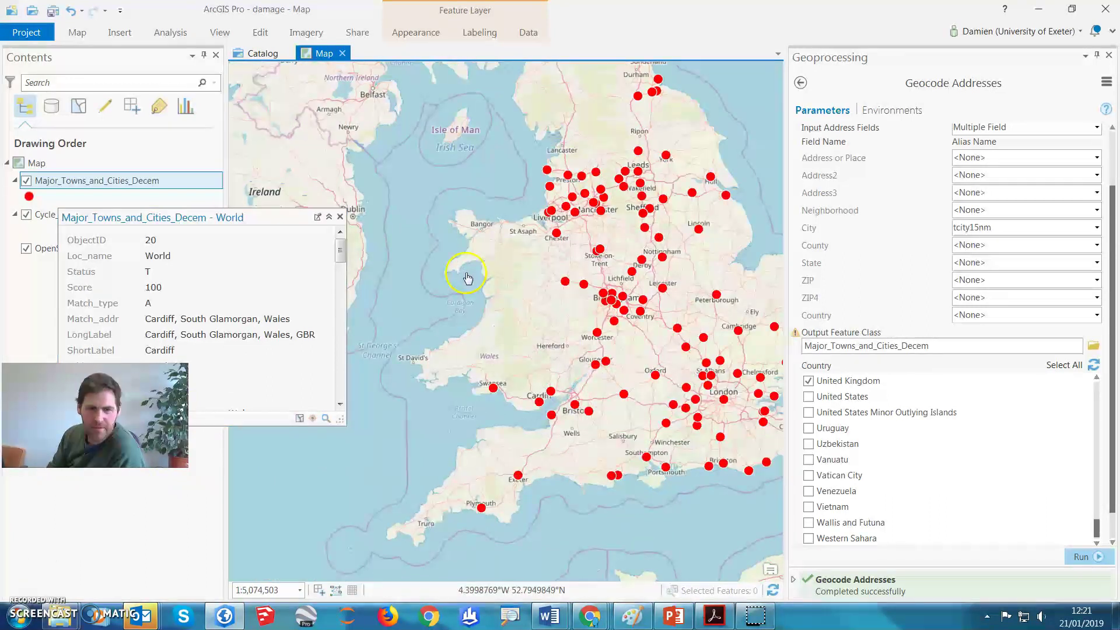
pyautogui.click(489, 53)
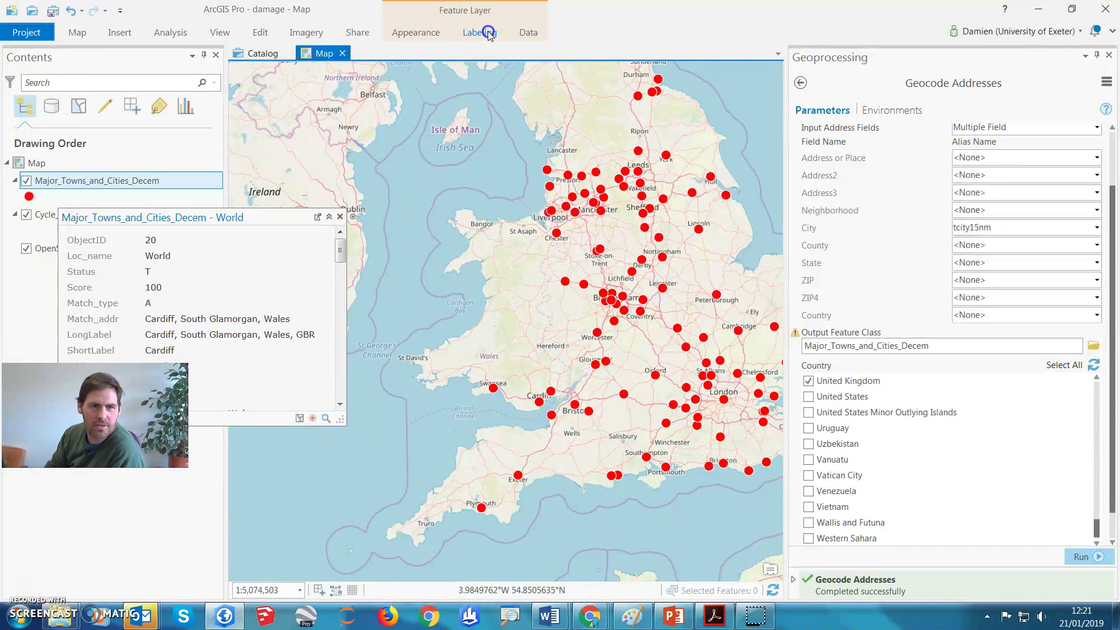
# - Turn on labels for the towns layer using the ShortLabel field, showing names like Swansea
pyautogui.click(489, 34)
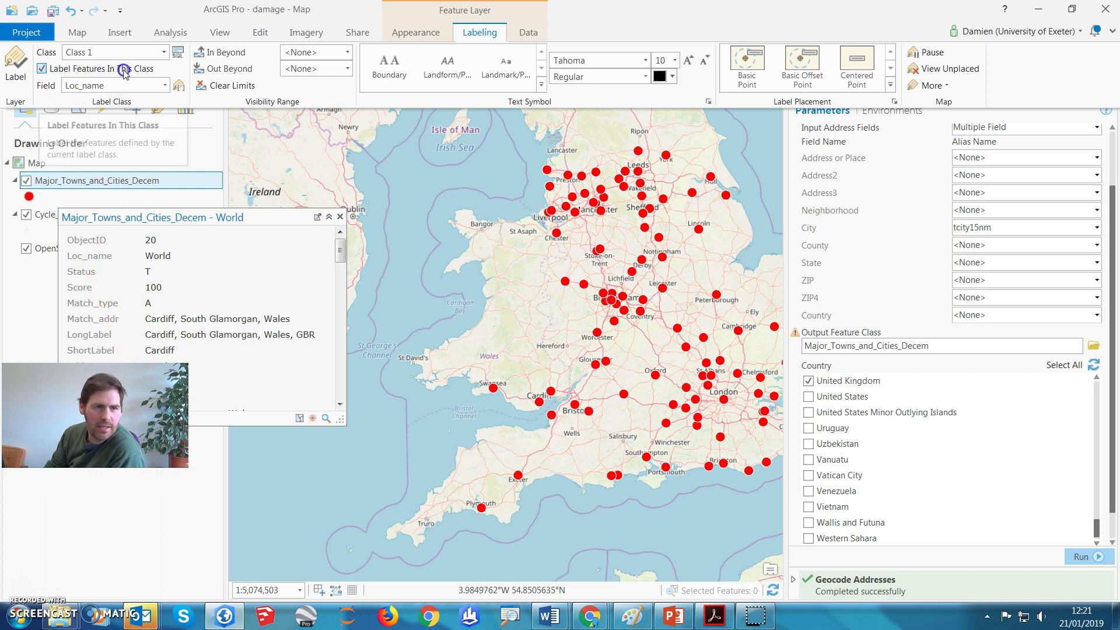
pyautogui.click(16, 72)
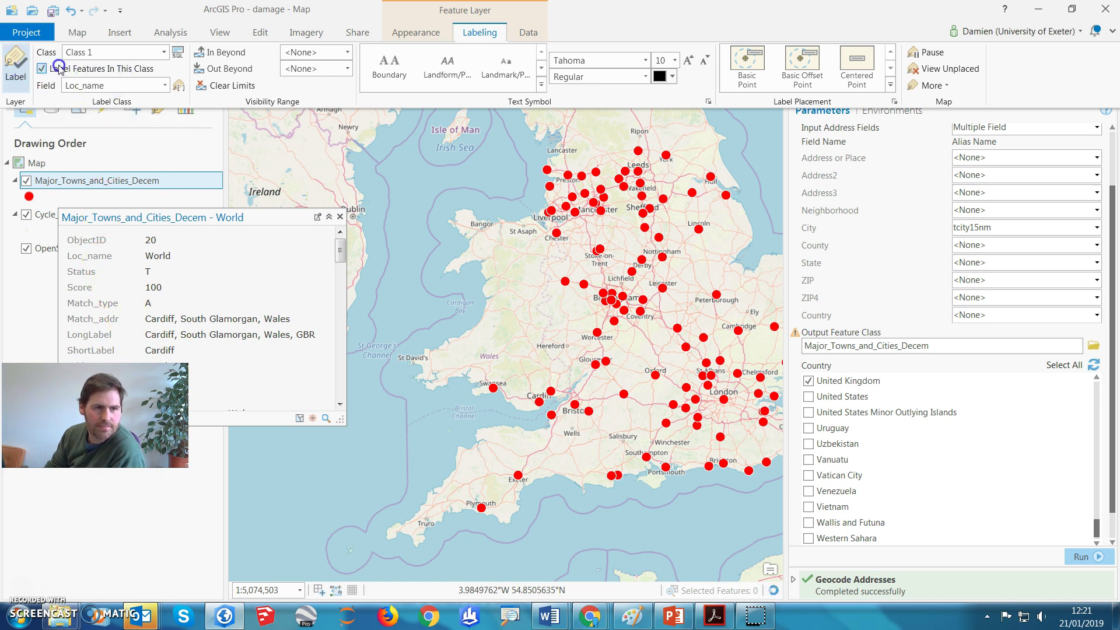
pyautogui.click(165, 87)
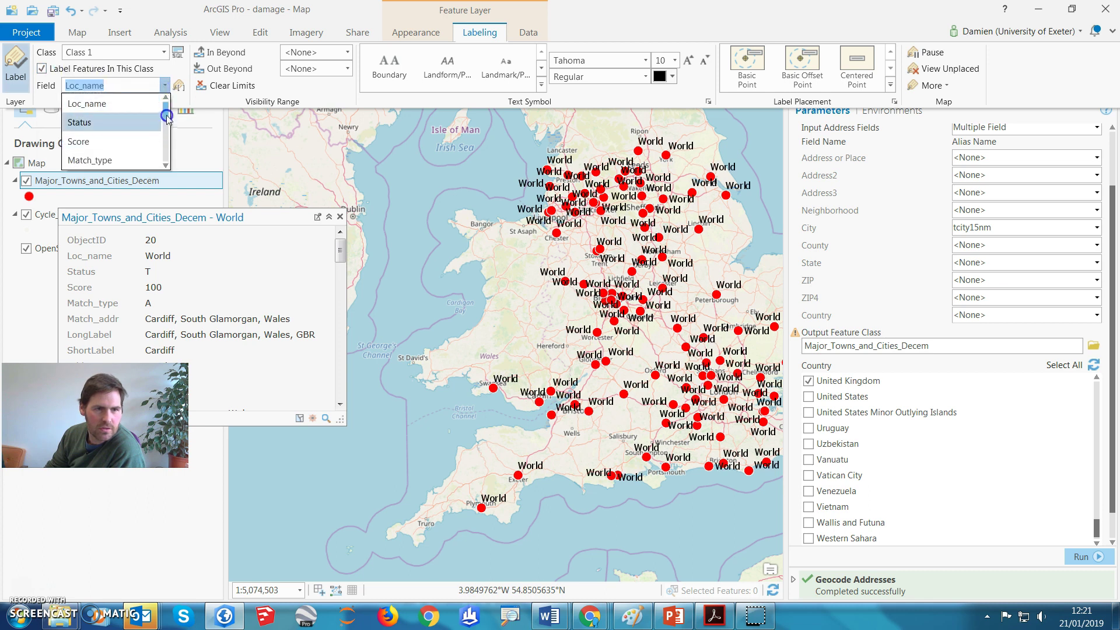
pyautogui.moveTo(167, 118)
pyautogui.mouseDown()
pyautogui.moveTo(167, 130)
pyautogui.moveTo(168, 109)
pyautogui.mouseUp()
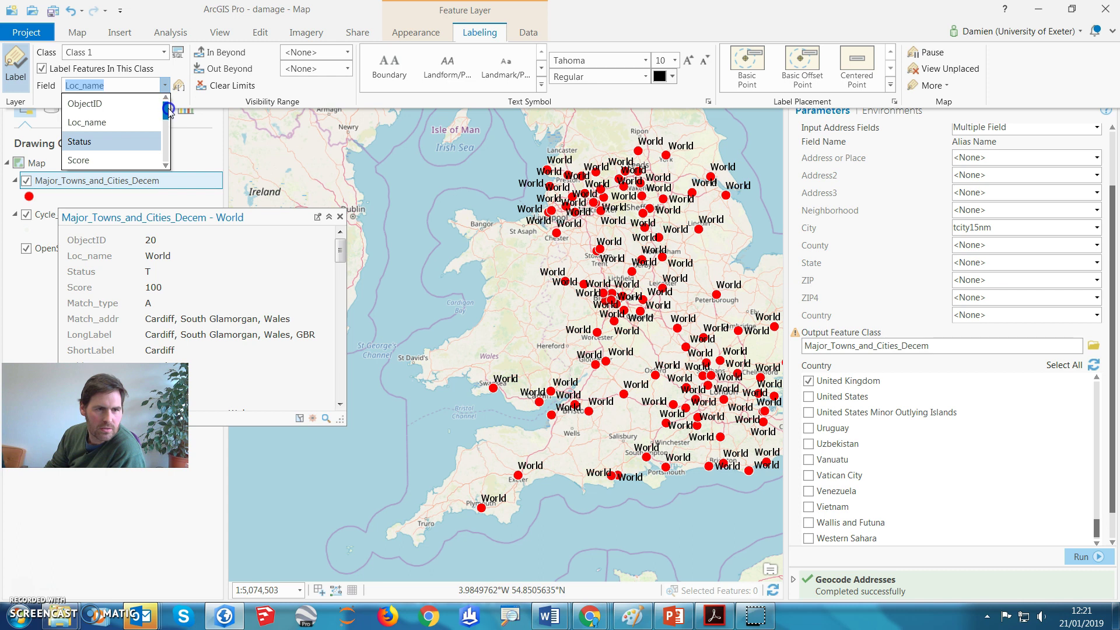
pyautogui.moveTo(169, 115); pyautogui.dragTo(168, 121)
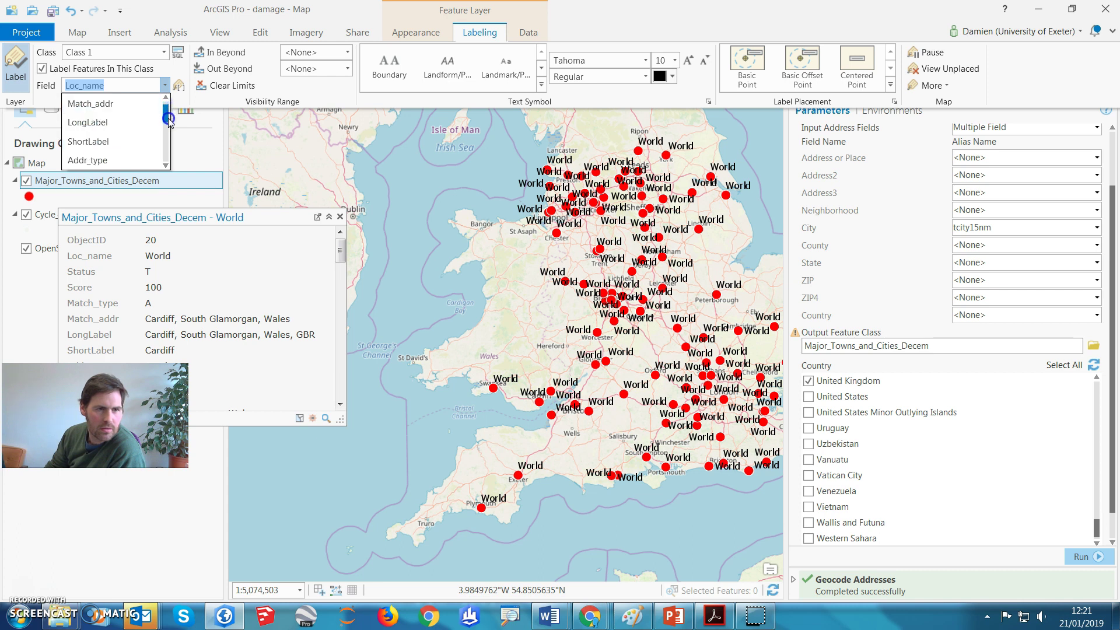
pyautogui.click(99, 141)
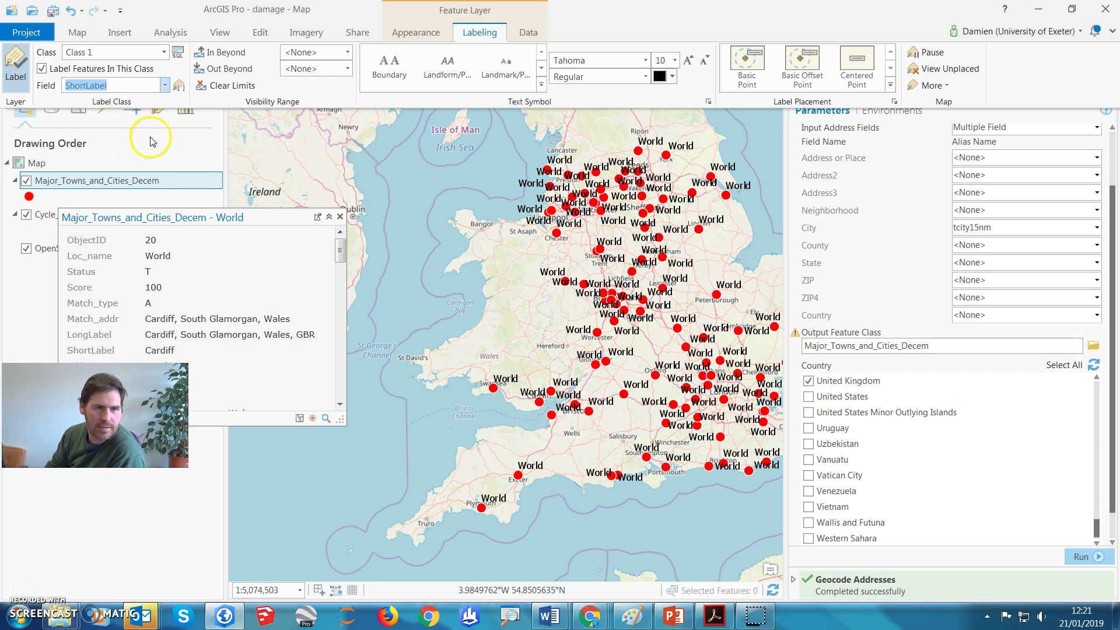
pyautogui.scroll(3, 544, 383)
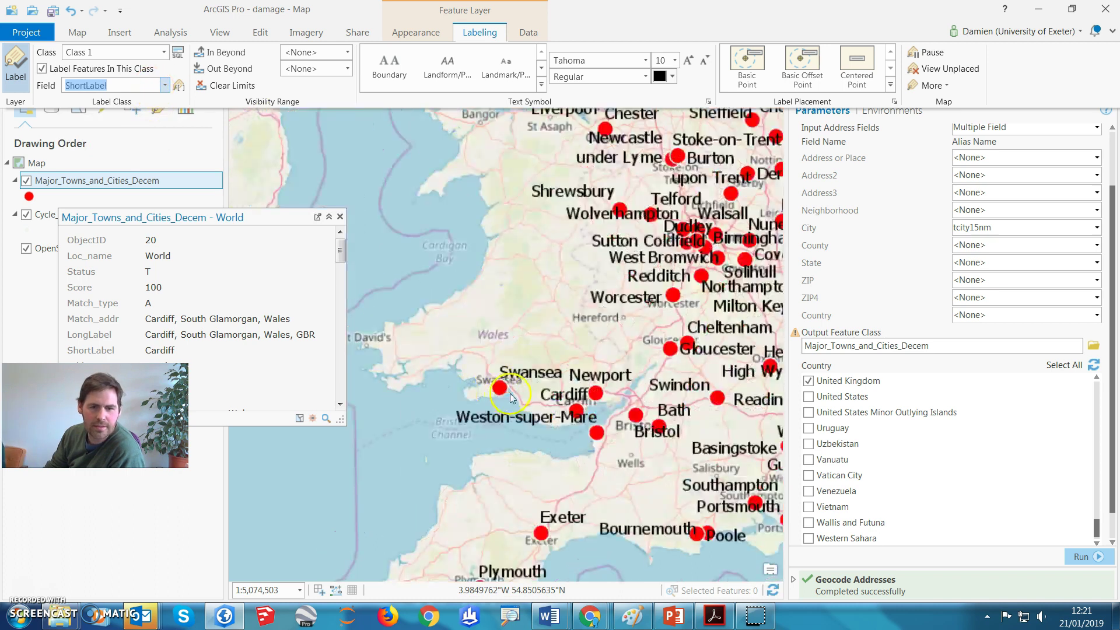
pyautogui.scroll(1, 509, 373)
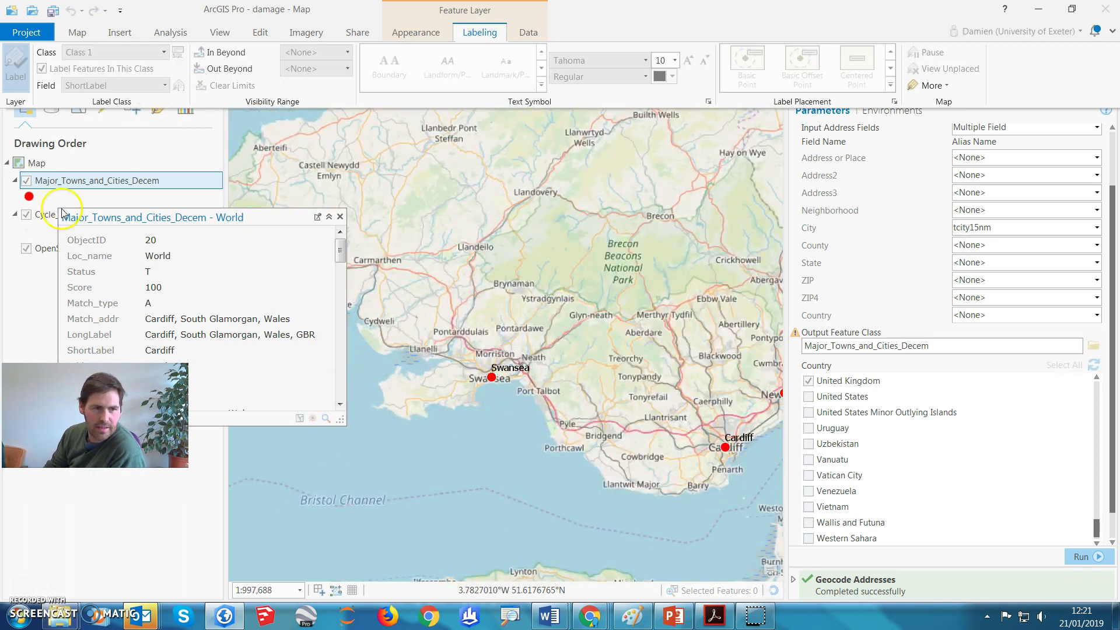
# - Set the town point symbol to No color at 1 pt size and apply it
pyautogui.click(32, 201)
pyautogui.click(29, 197)
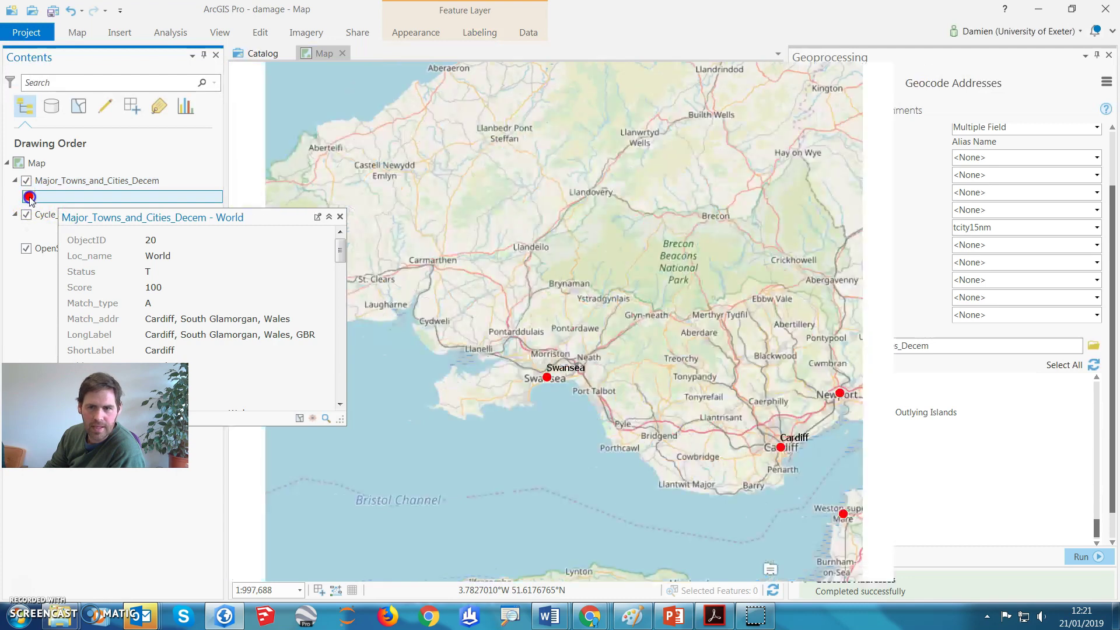
pyautogui.click(1108, 199)
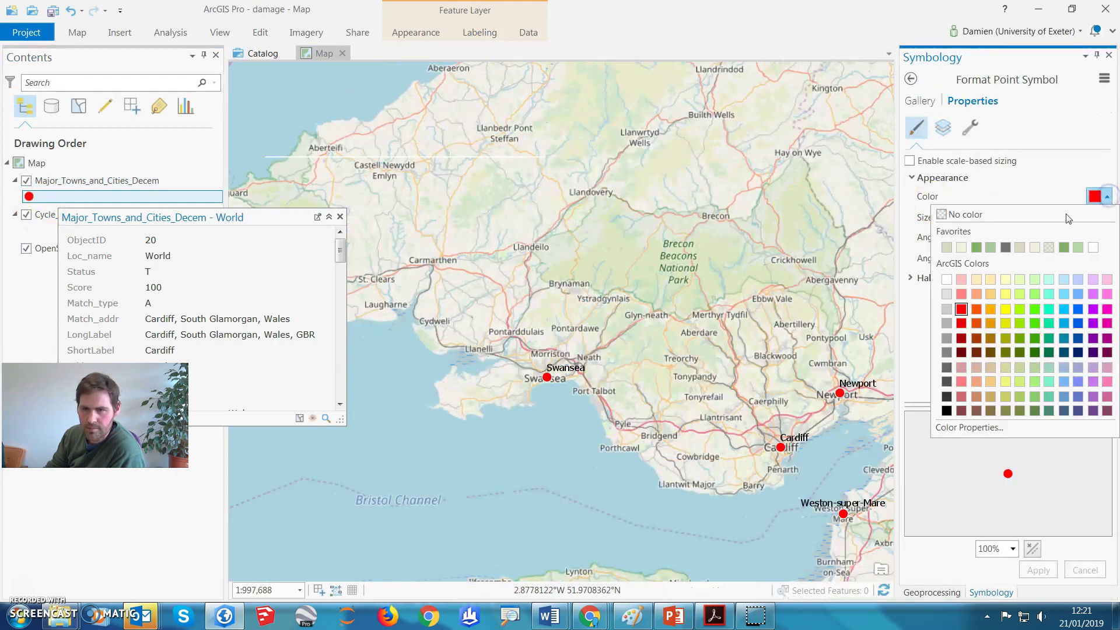
pyautogui.click(1017, 217)
pyautogui.click(1107, 221)
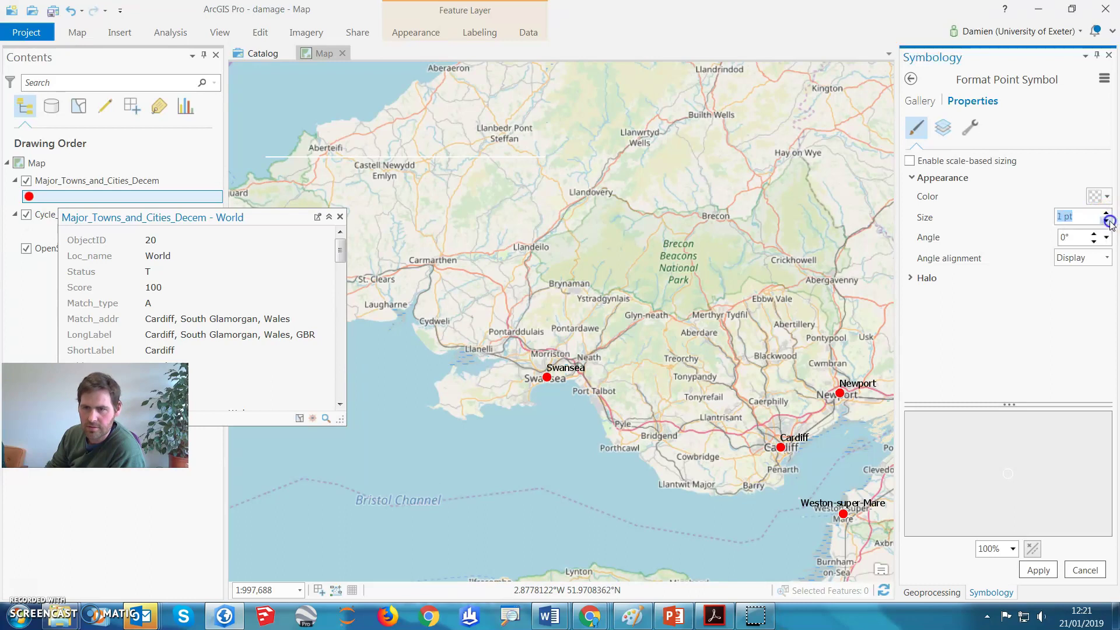
pyautogui.click(1039, 570)
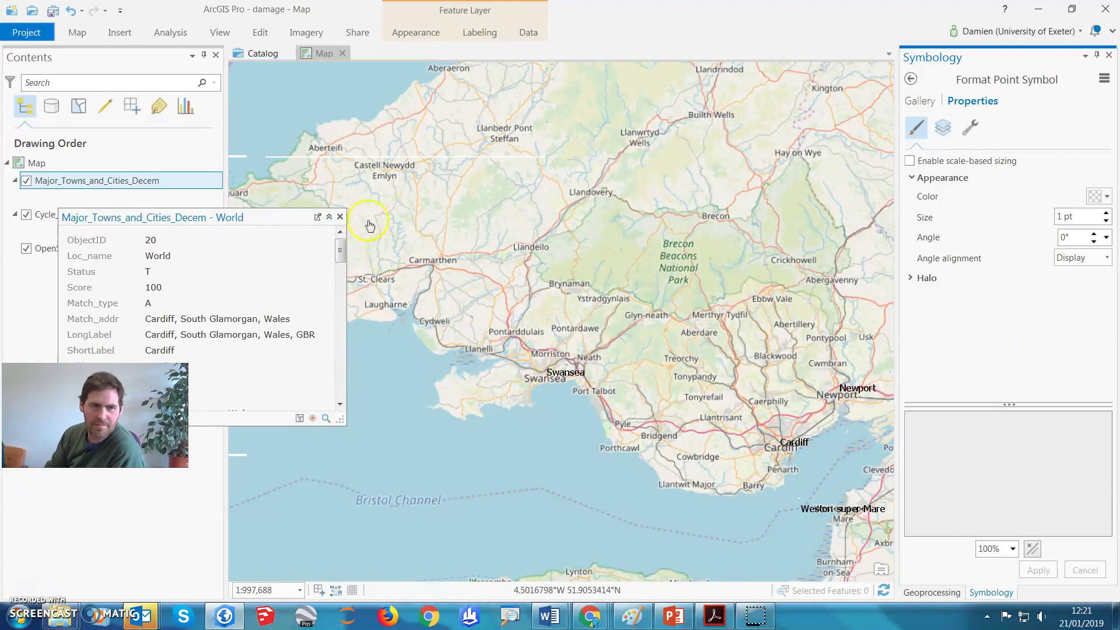
pyautogui.click(84, 35)
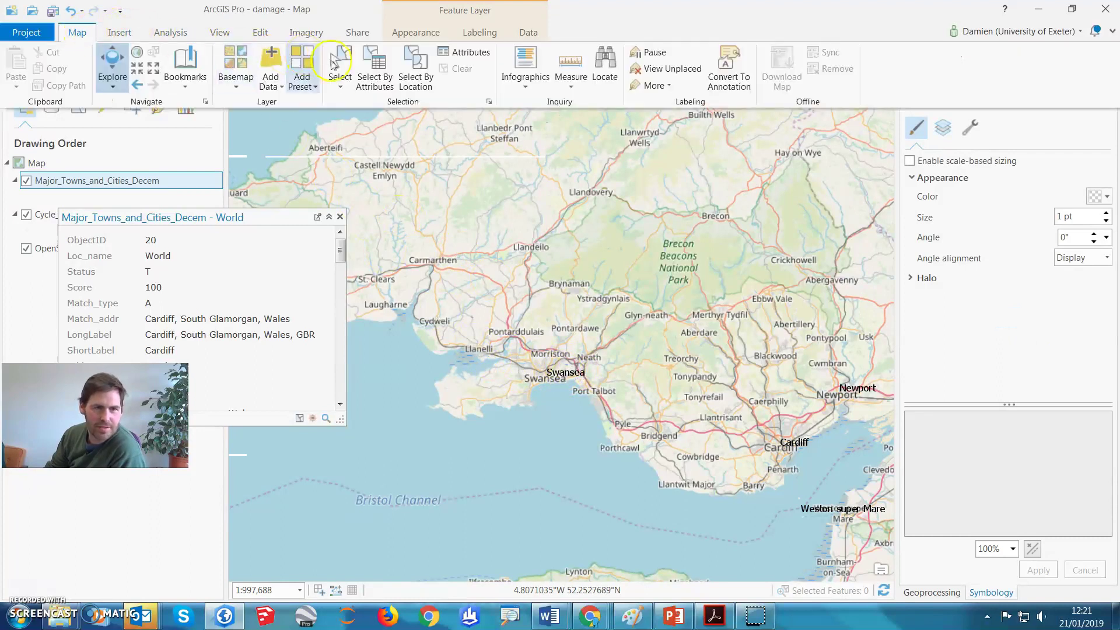
# - Switch to the Light Gray Canvas basemap, hide Light Gray Reference, and zoom out over England
pyautogui.click(236, 65)
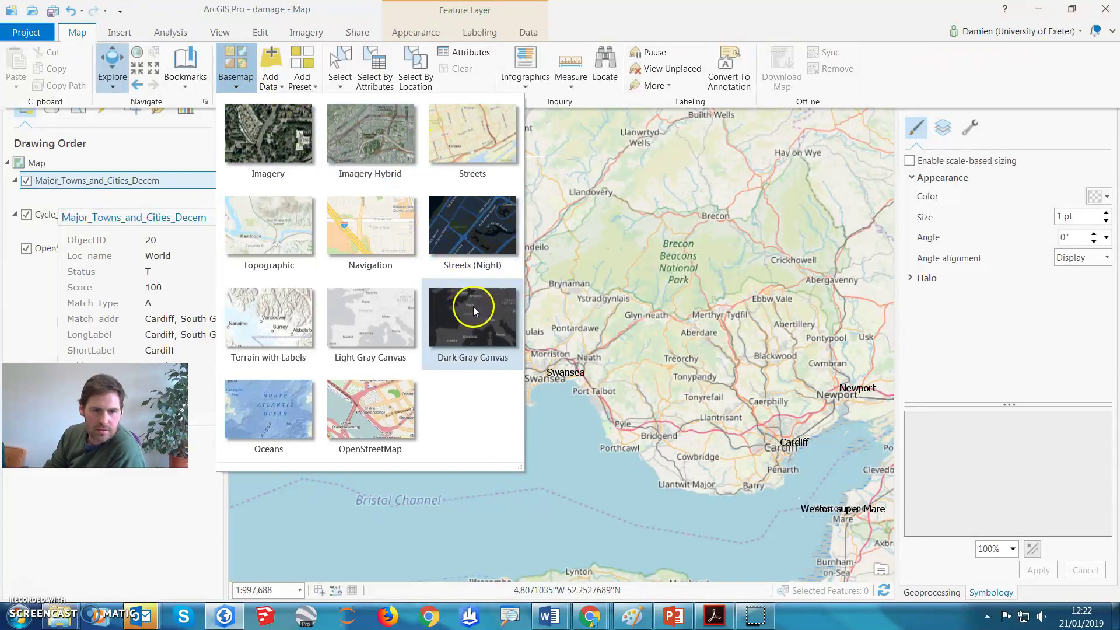
pyautogui.click(370, 309)
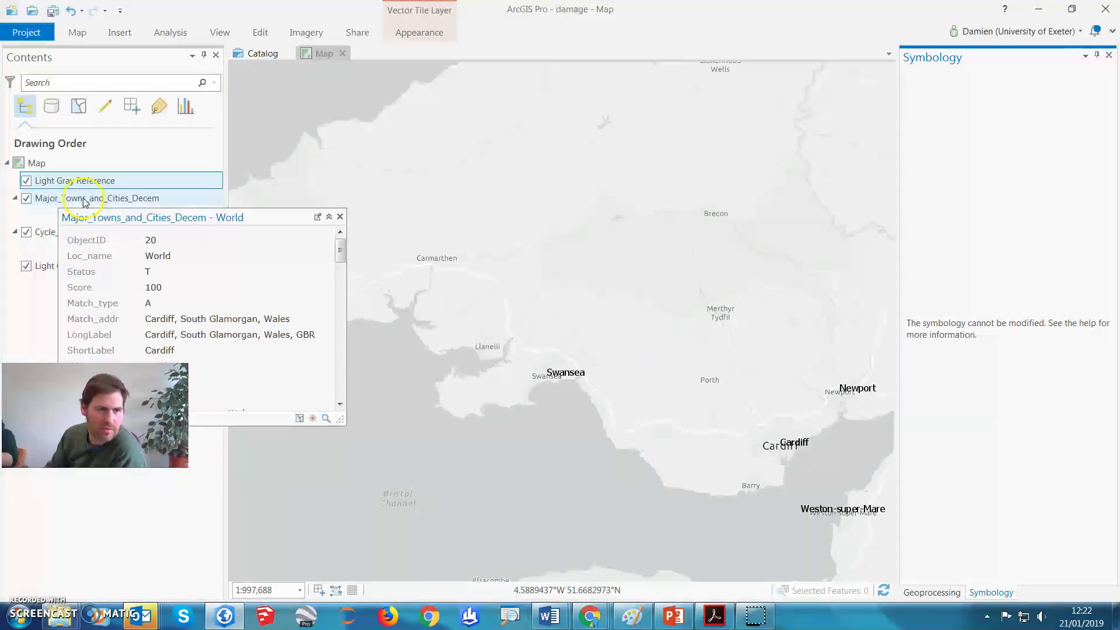
pyautogui.click(26, 181)
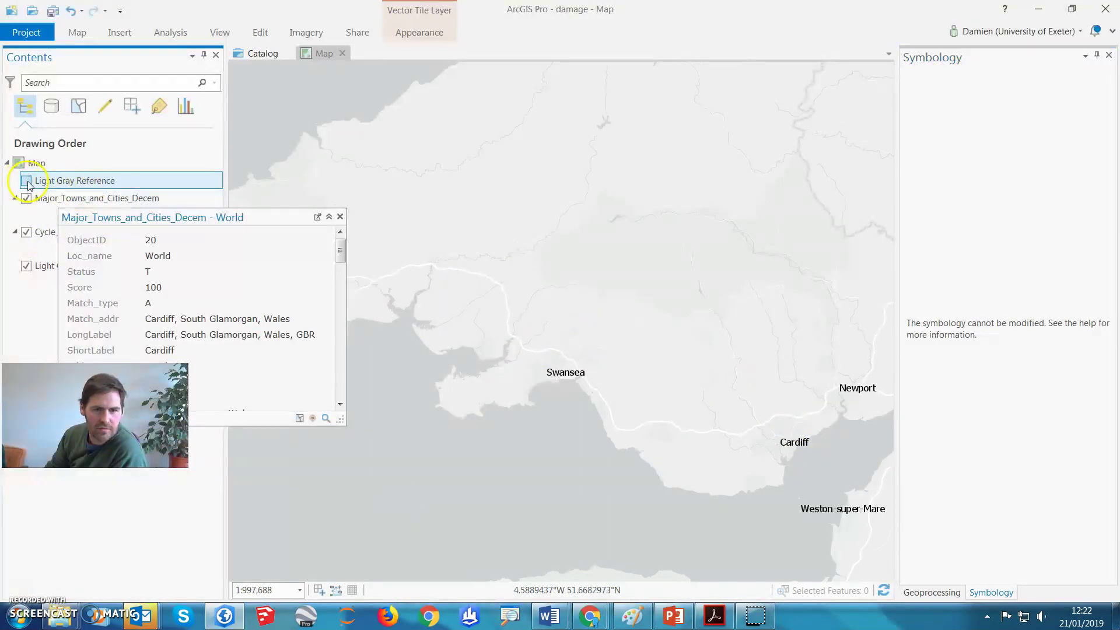
pyautogui.scroll(-2, 658, 351)
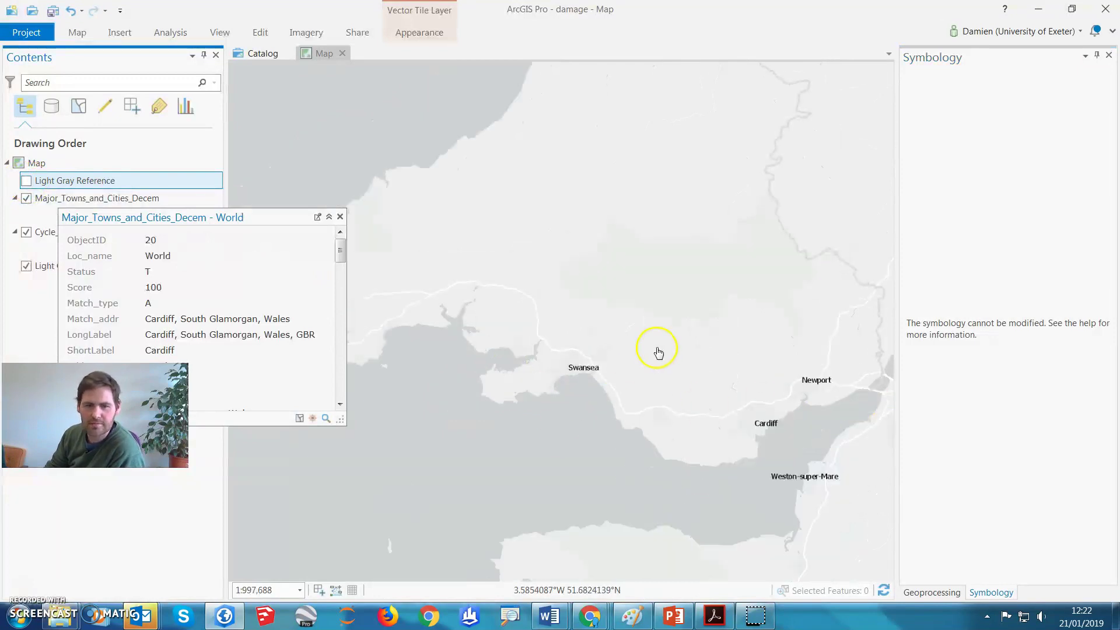
pyautogui.moveTo(655, 352); pyautogui.dragTo(567, 404)
pyautogui.scroll(-1, 620, 358)
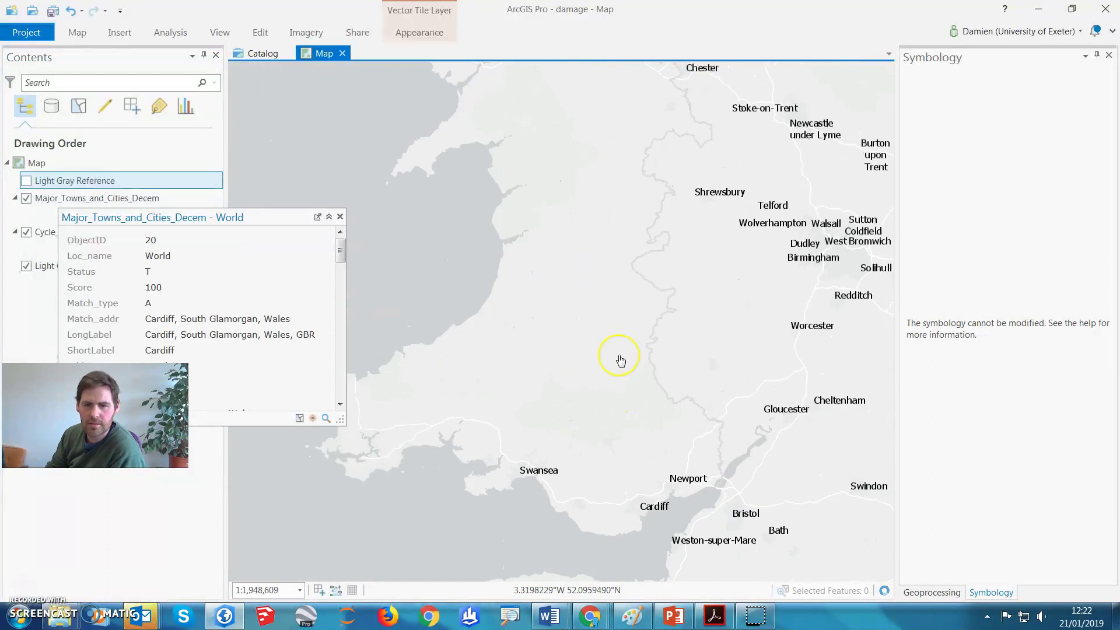